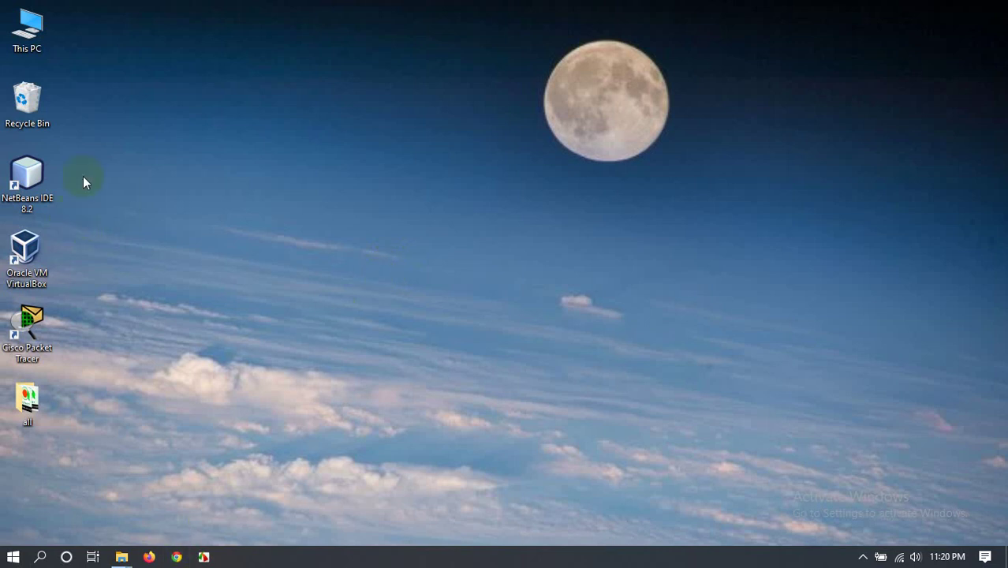
- Open the SOFT folder on the SOFTWARE (D:) drive
double_click(41, 50)
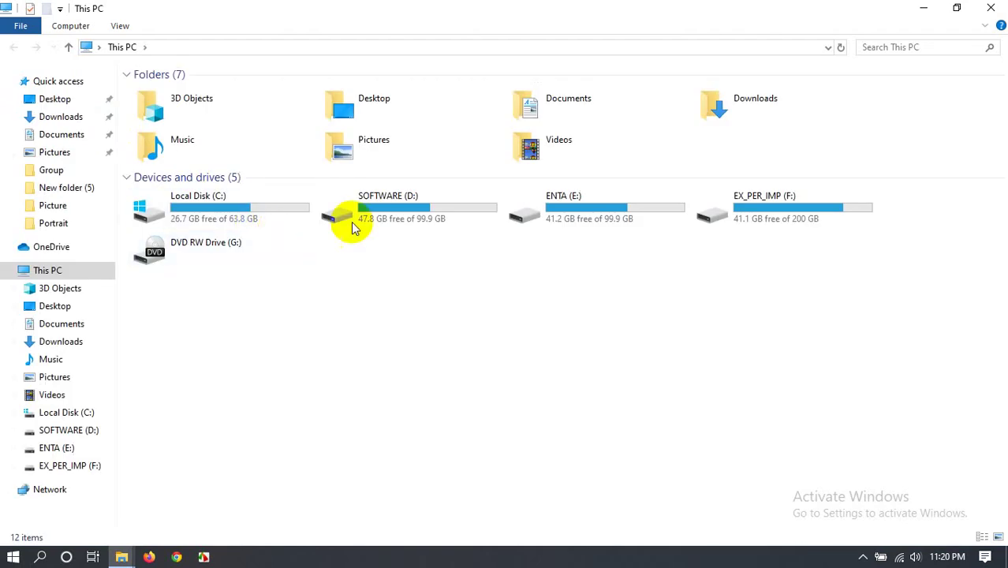
double_click(383, 198)
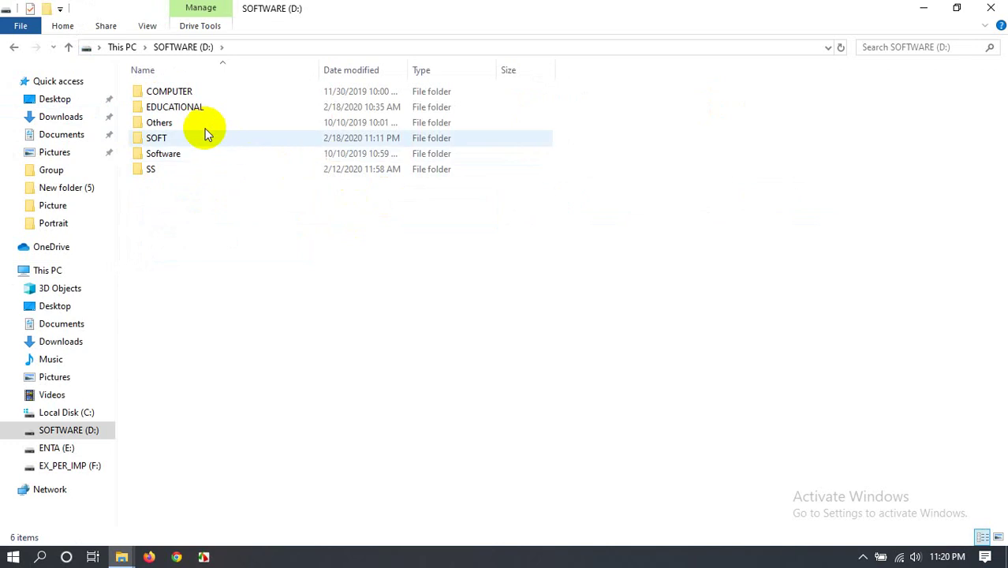
double_click(179, 137)
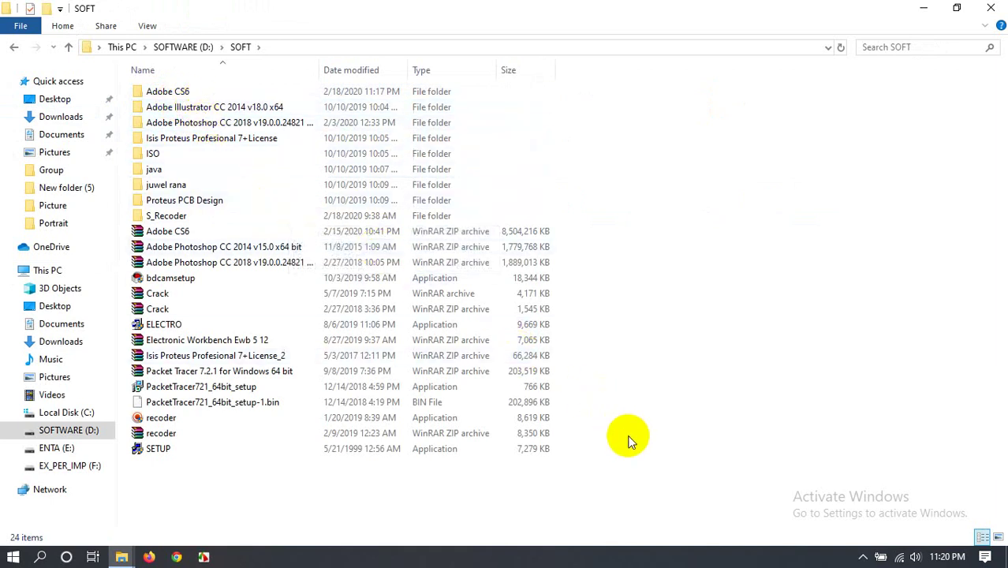
- Disconnect the computer from the HUAWEI Y9 2019 Wi-Fi network and refresh the SOFT folder
left_click(899, 557)
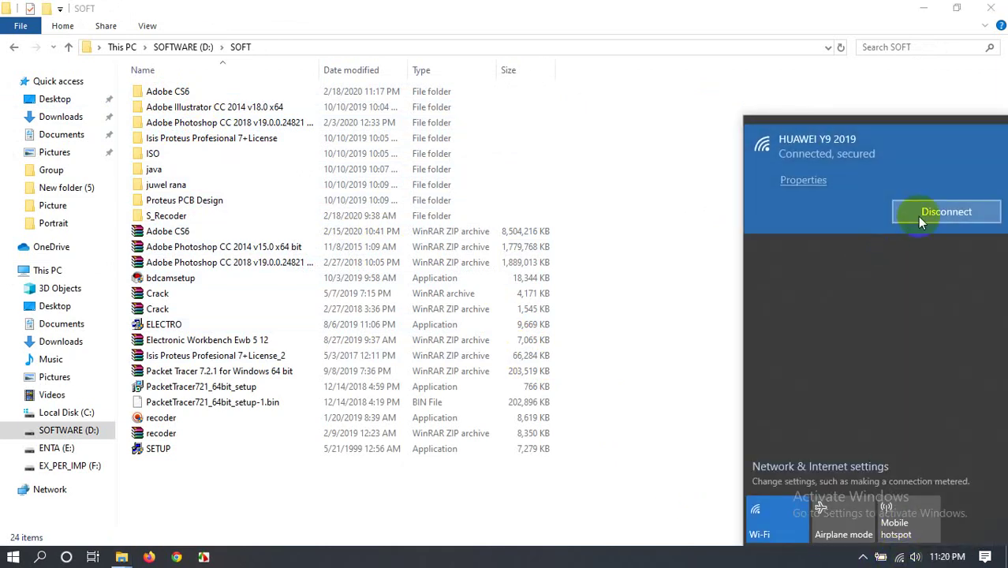
left_click(917, 216)
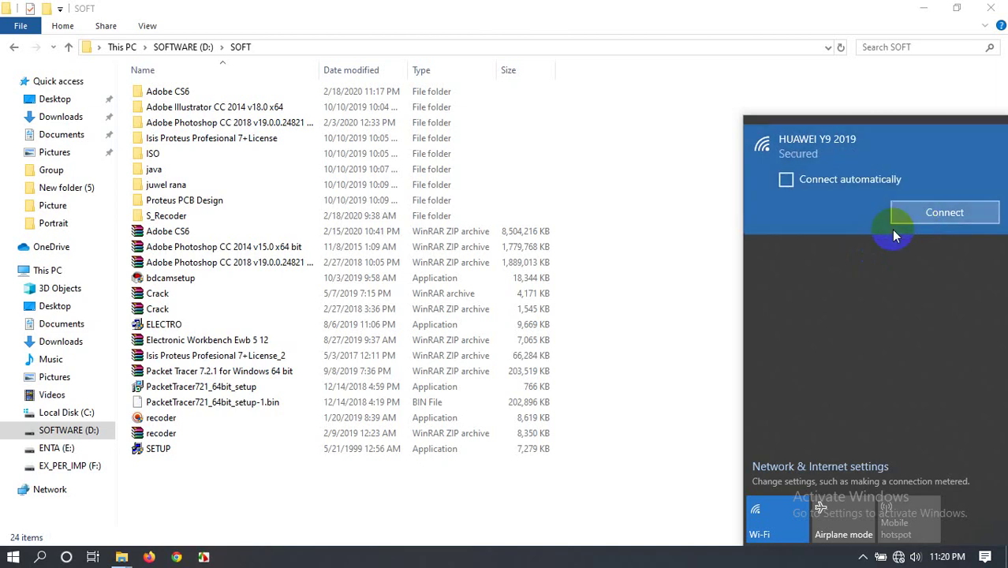
left_click(663, 485)
right_click(652, 492)
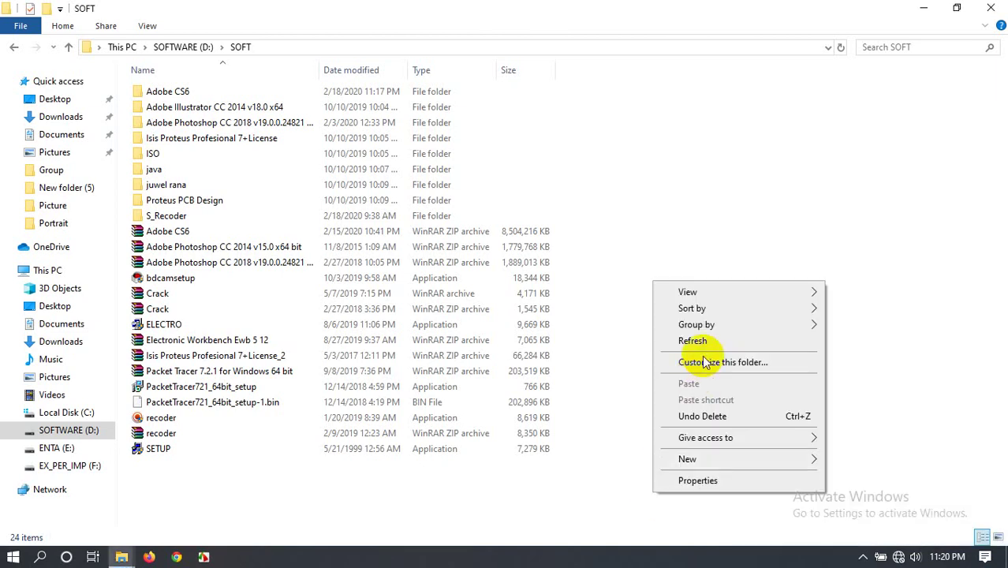
left_click(698, 340)
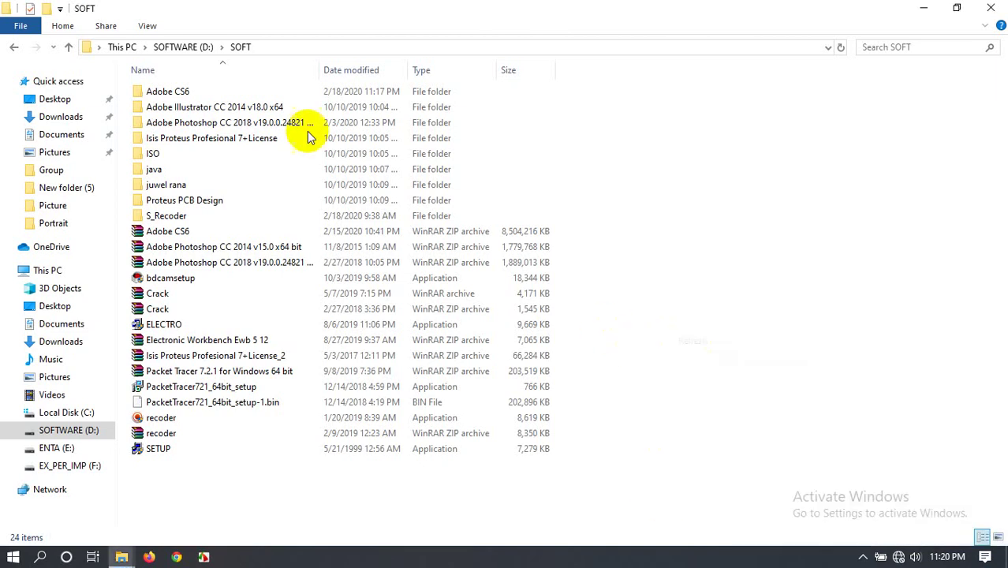
- Run Set-up from the inner Adobe CS6 folder and ignore the pending-restart warning
double_click(183, 93)
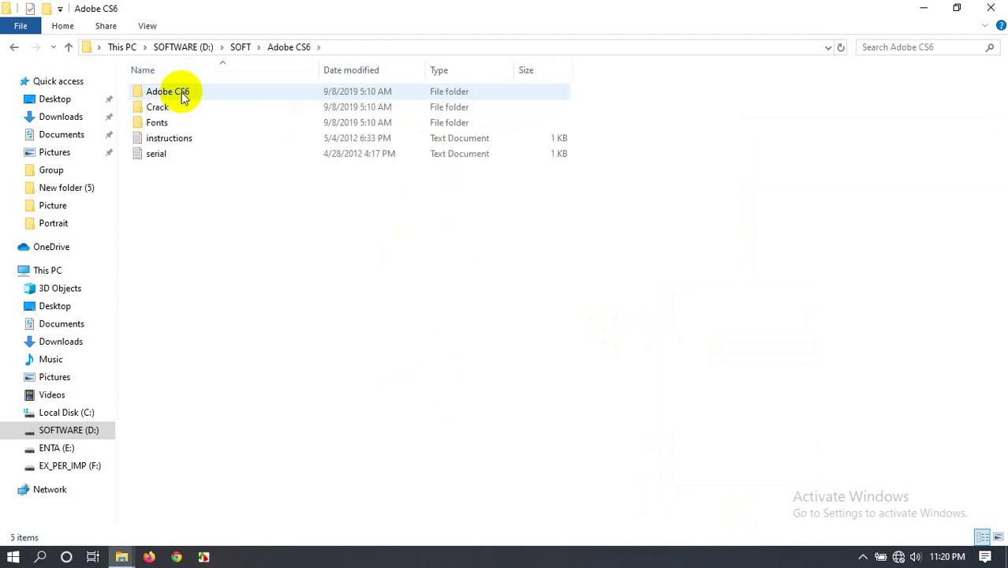
double_click(183, 93)
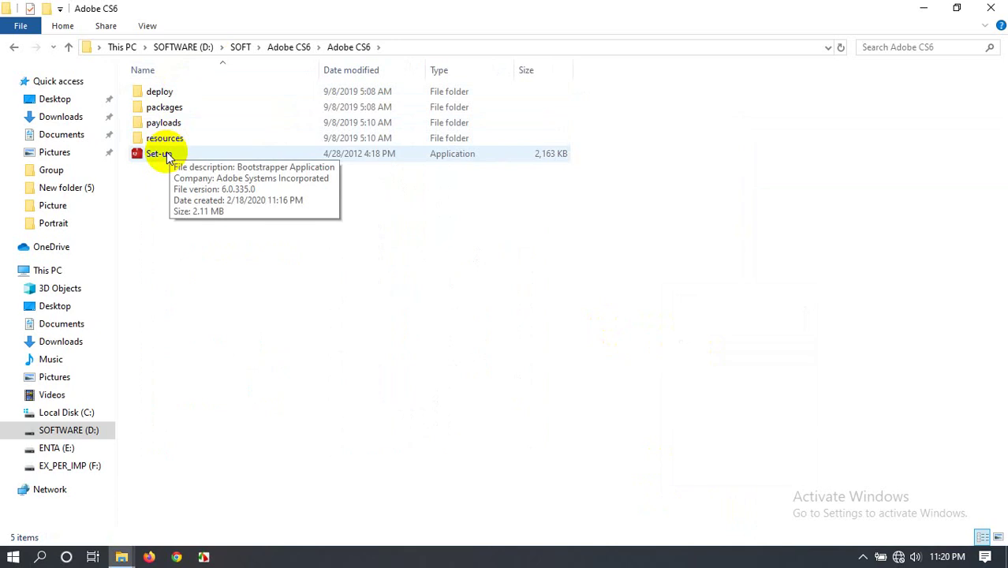
double_click(162, 154)
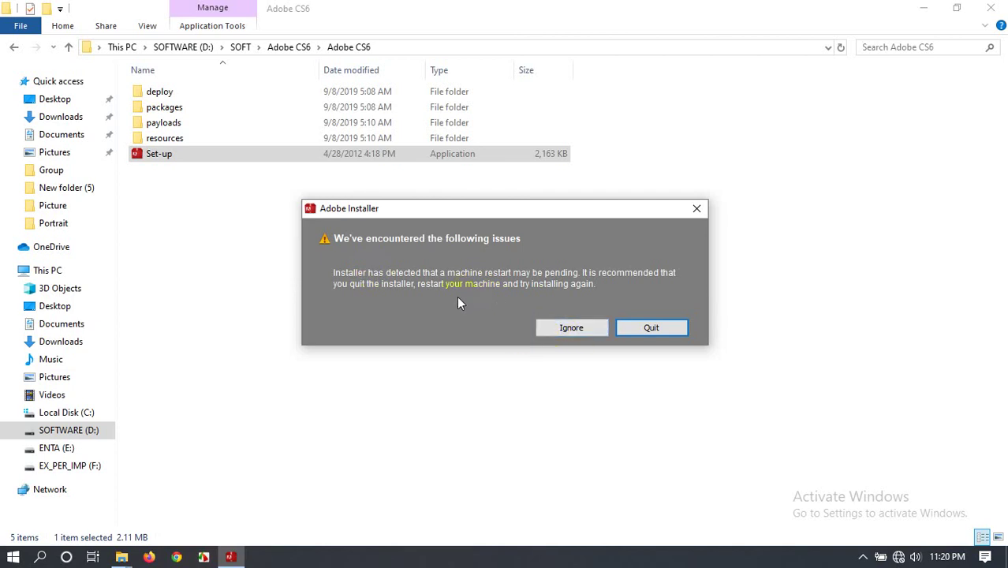
left_click(575, 328)
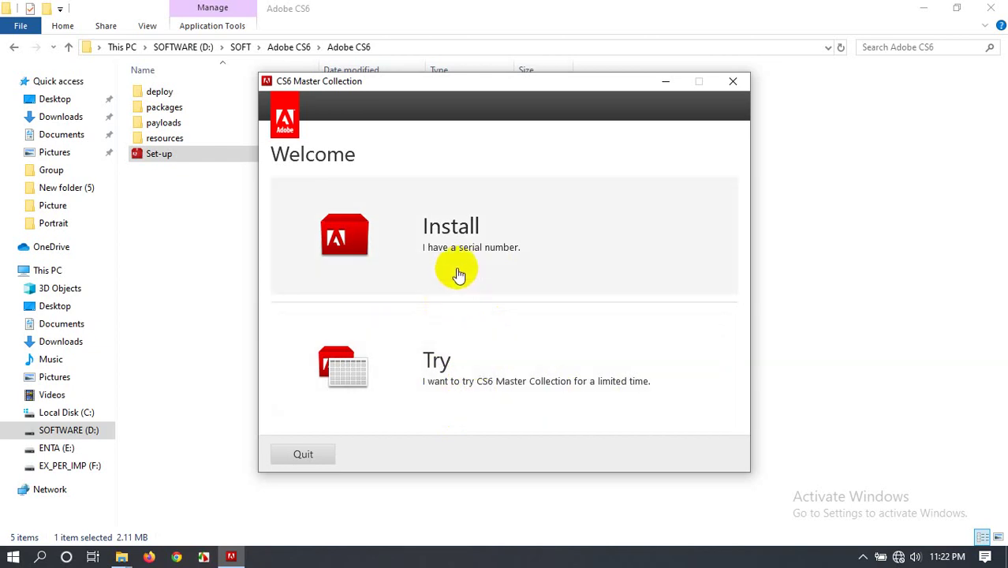
- Choose the trial installation of CS6 Master Collection and accept the software license agreement
left_click(440, 377)
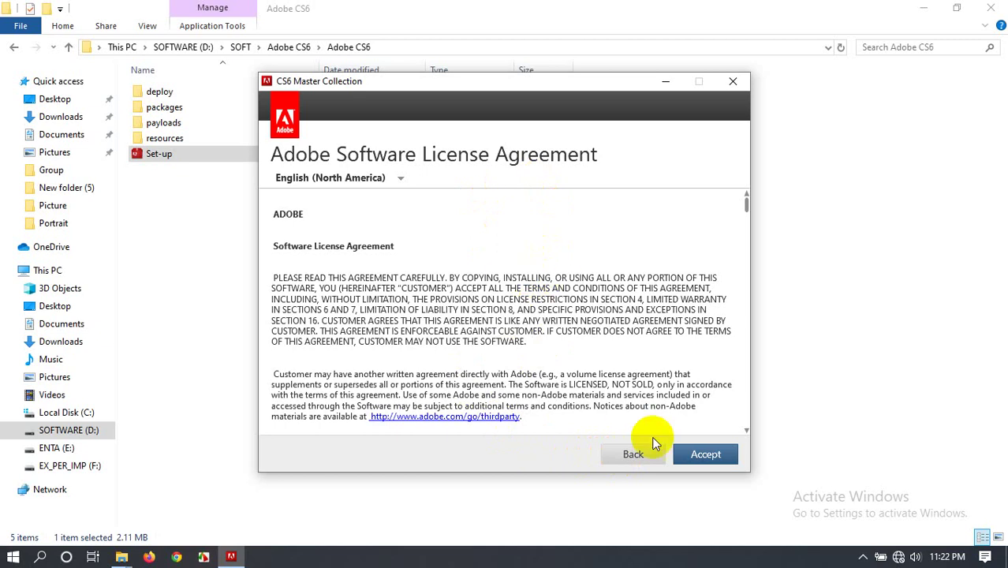
left_click(706, 456)
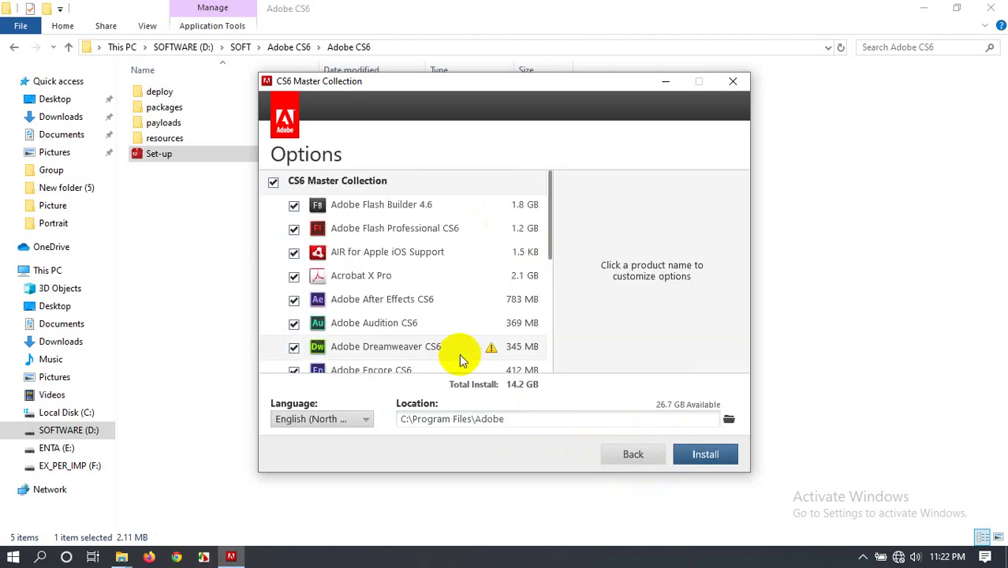
- Exclude Flash Builder 4.6, Flash Professional CS6, AIR for Apple iOS Support and Acrobat X Pro from the installation
left_click(294, 206)
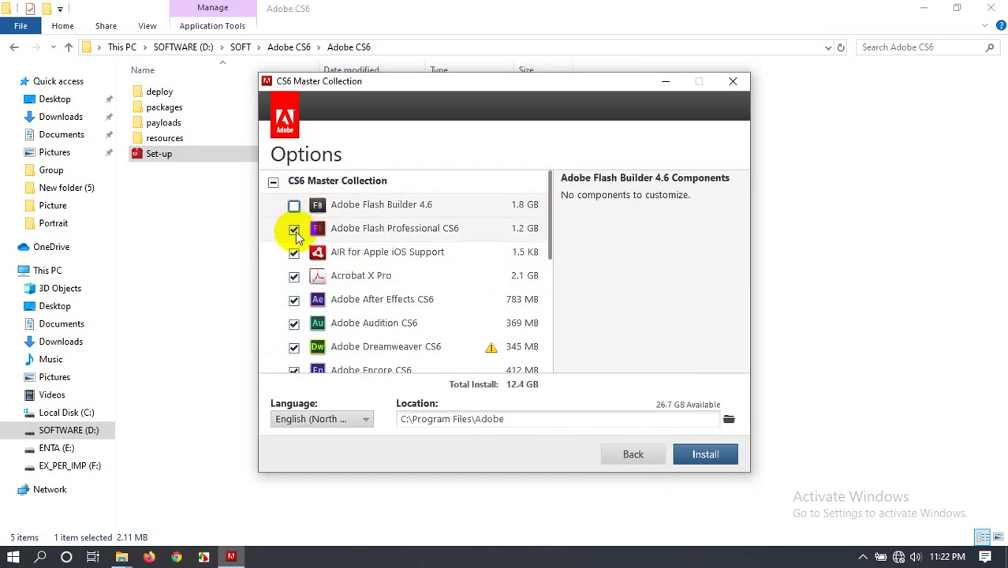
left_click(295, 231)
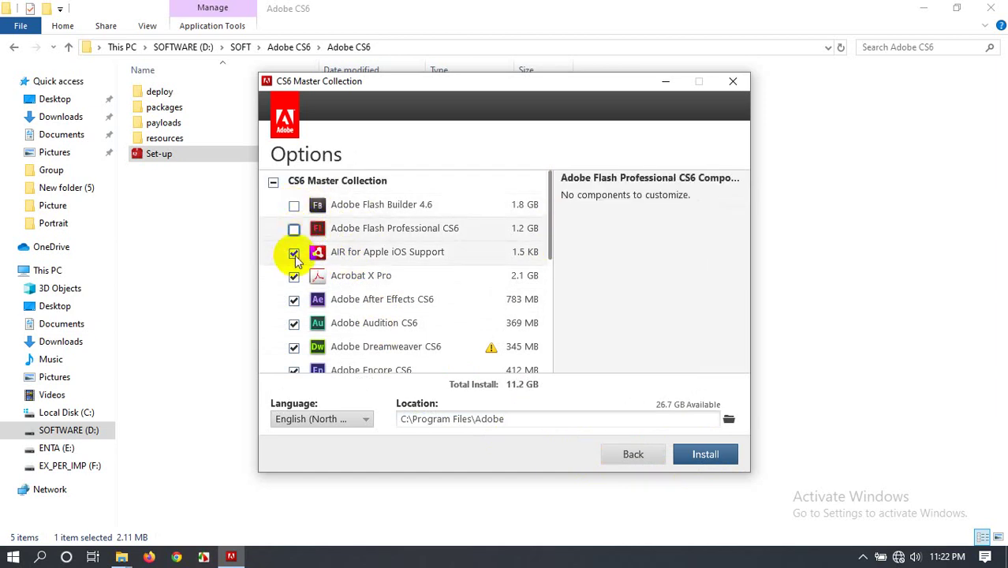
left_click(294, 254)
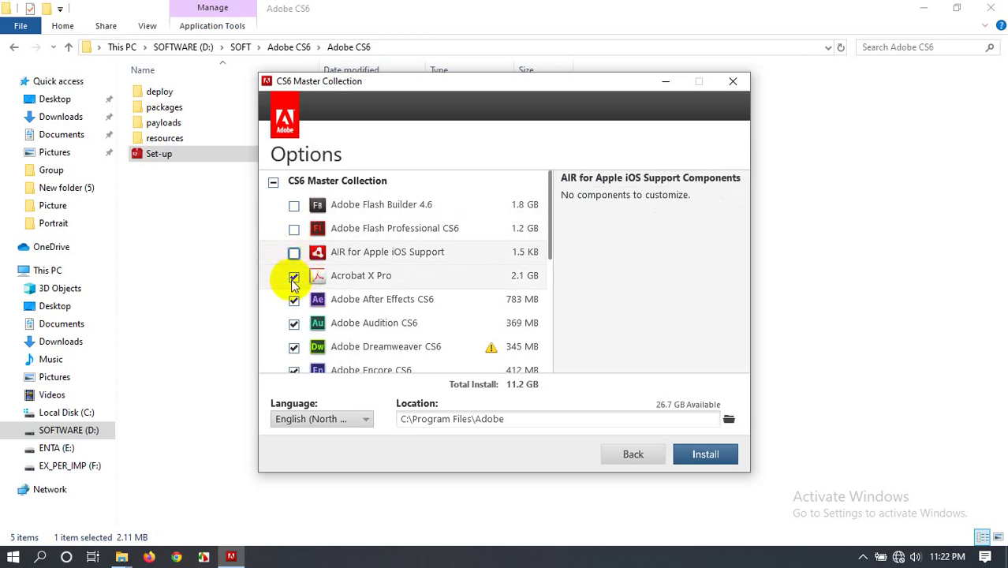
left_click(293, 278)
- Exclude After Effects CS6, Audition CS6, Dreamweaver CS6 and Encore CS6 from the installation
scroll(294, 300, "down", 3)
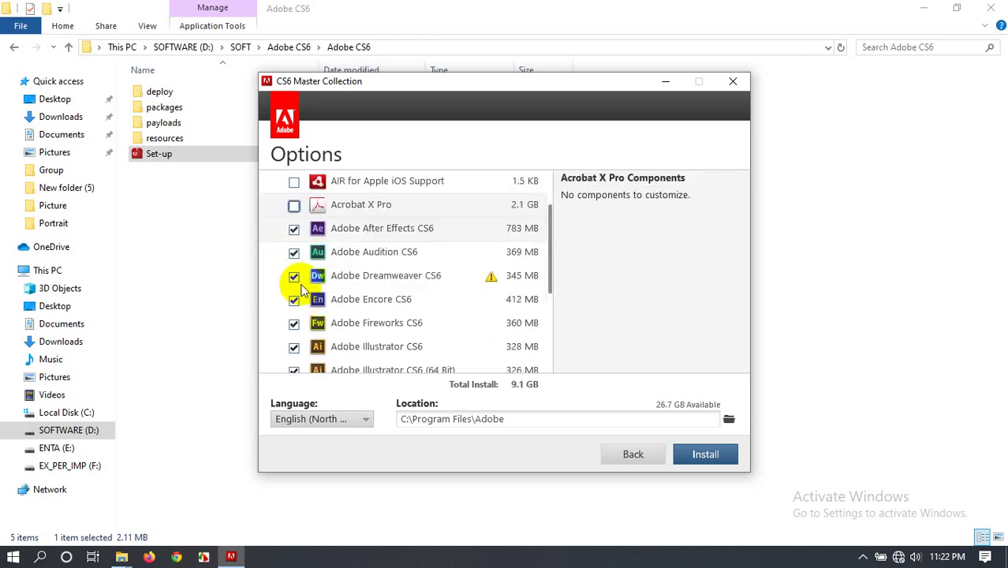
left_click(292, 234)
left_click(293, 254)
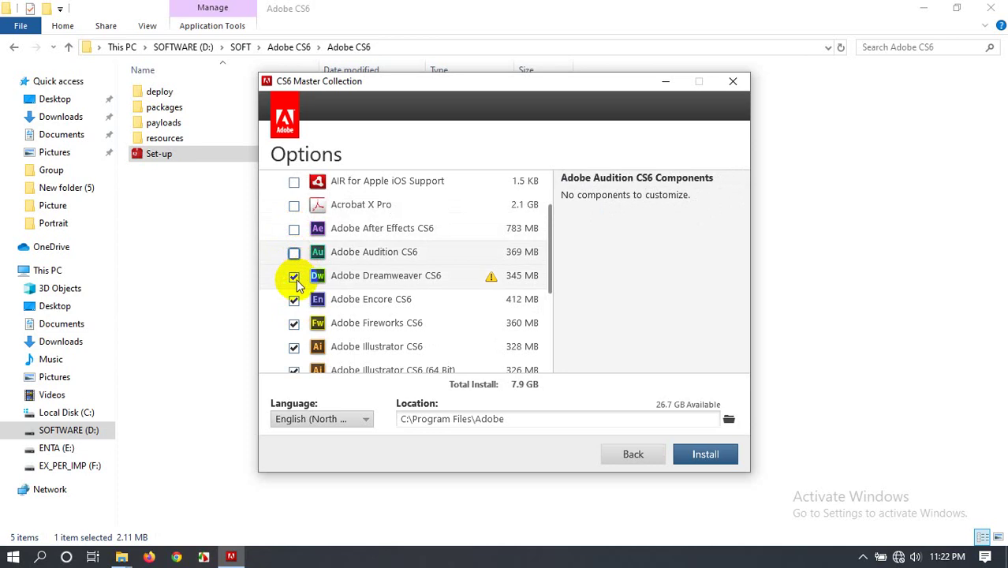
left_click(294, 278)
left_click(294, 300)
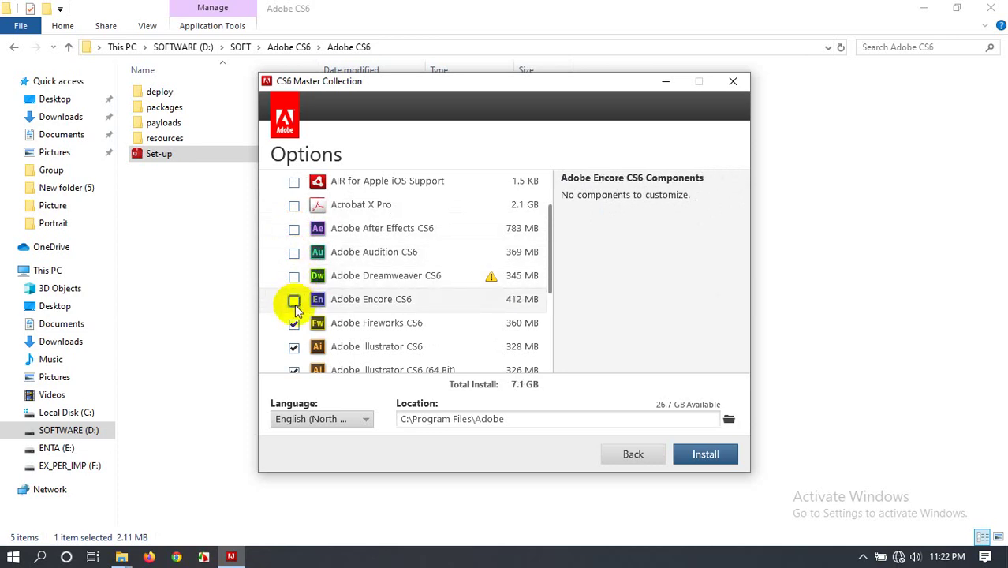
- Exclude Fireworks CS6 and the Illustrator CS6 version without 64 Bit from the installation
scroll(293, 319, "down", 1)
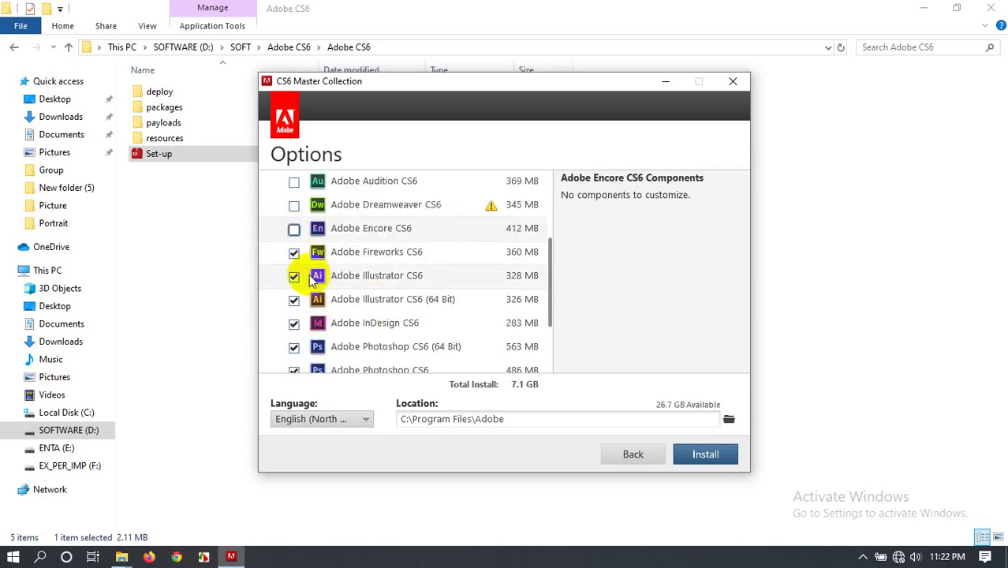
left_click(293, 252)
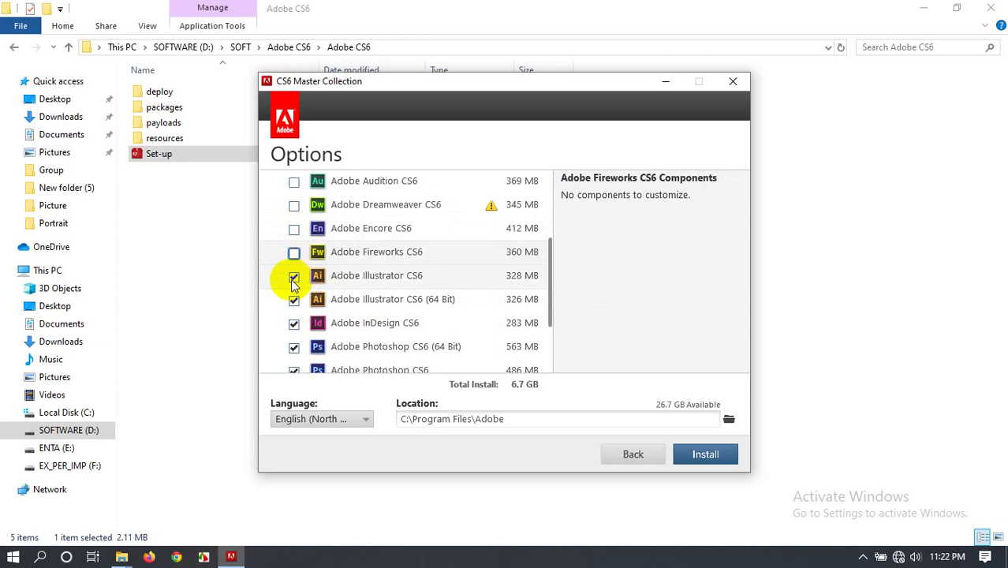
left_click(293, 277)
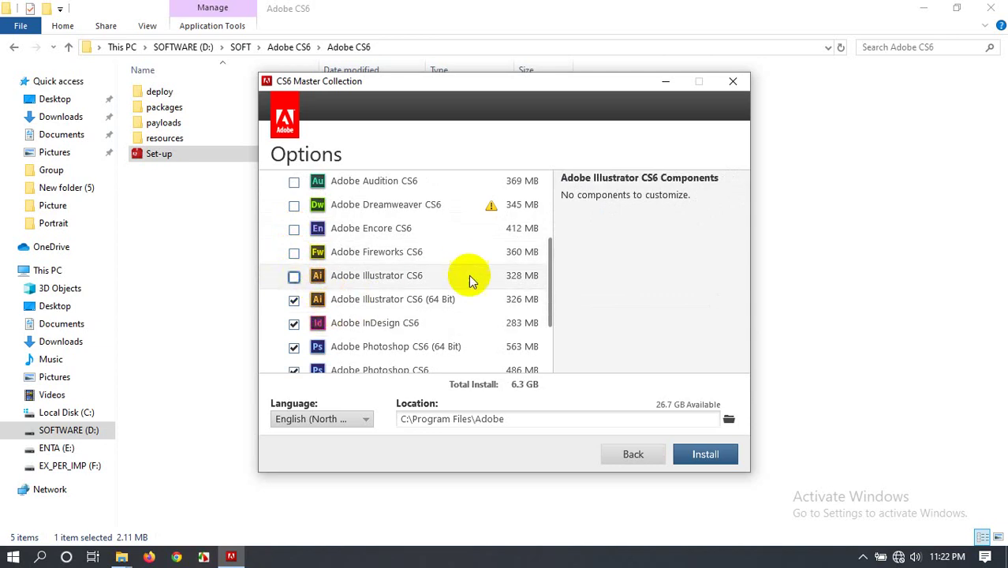
- Minimize the folder window and check the computer's system type in the This PC properties
left_click(921, 12)
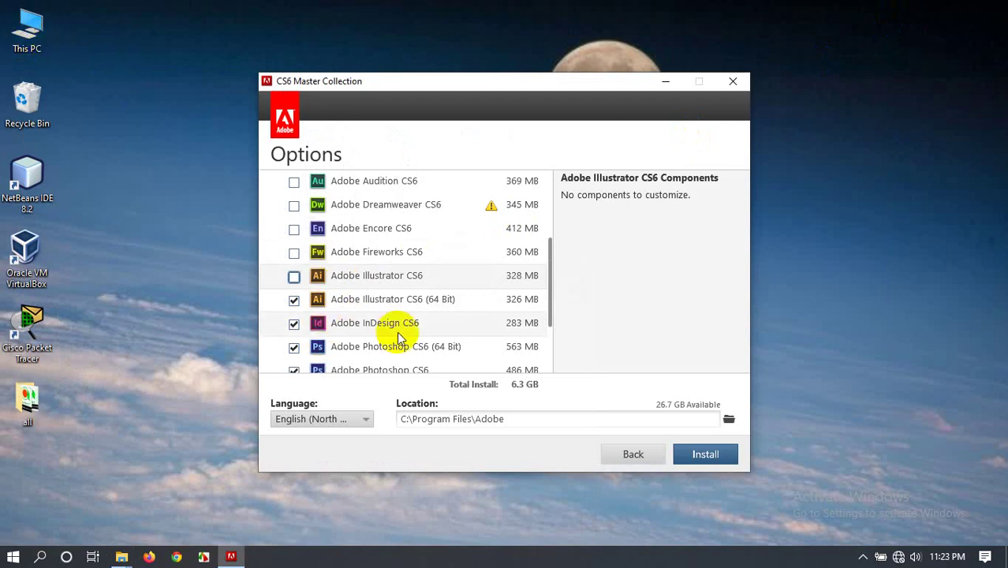
scroll(370, 320, "down", 1)
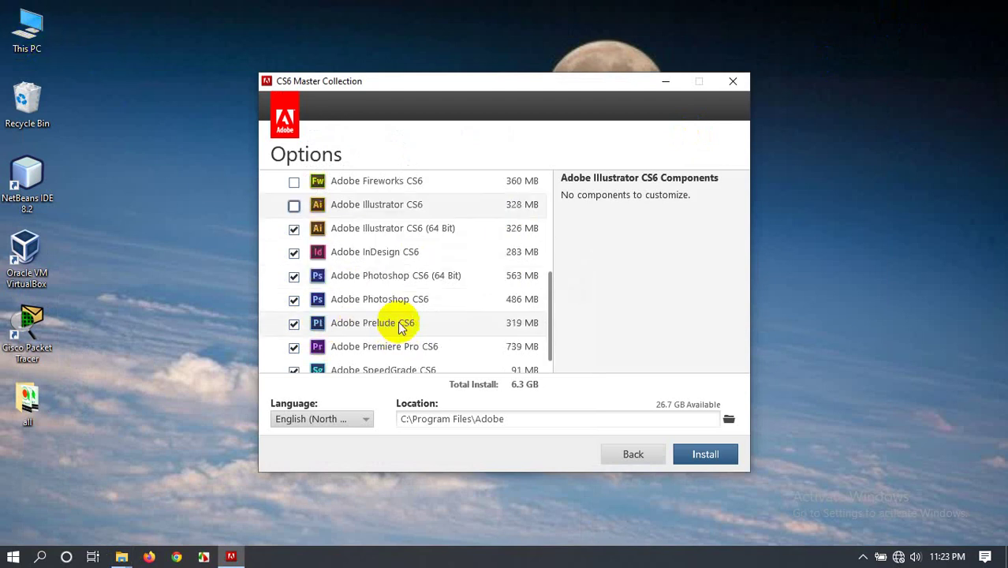
right_click(41, 41)
left_click(86, 209)
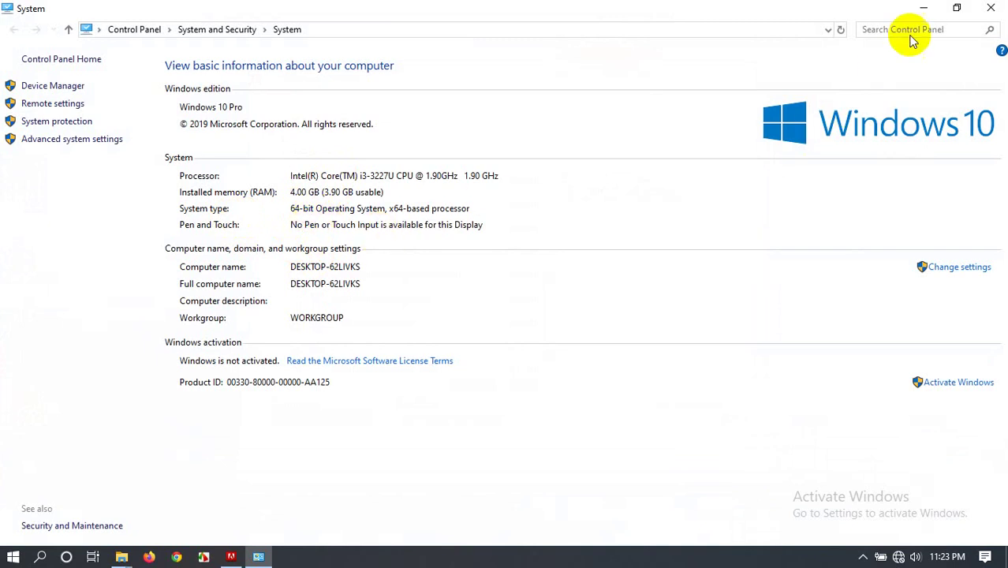
left_click(990, 8)
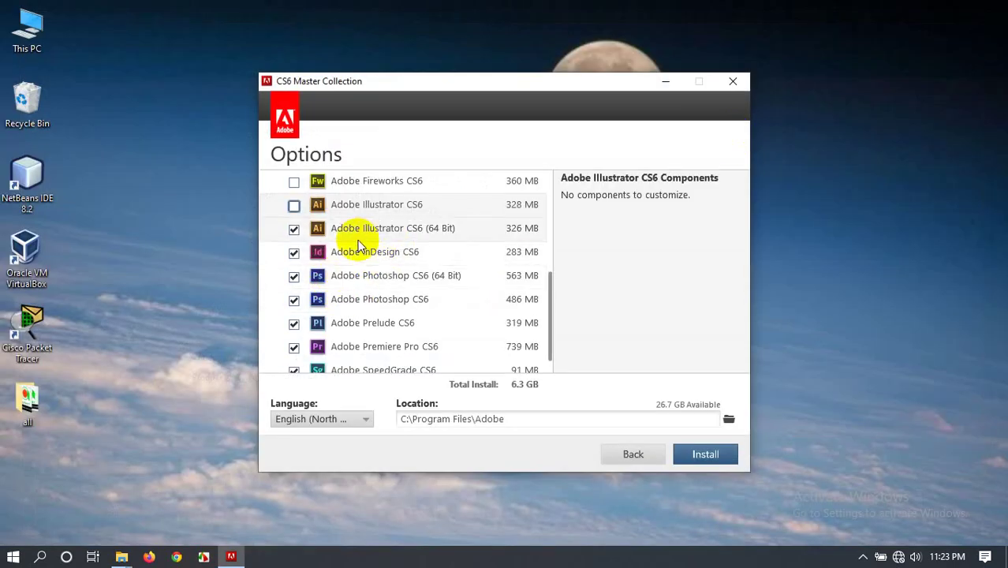
- Exclude InDesign CS6, the non-64-bit Photoshop CS6, Prelude CS6, Premiere Pro CS6 and SpeedGrade CS6 from the installation
left_click(294, 252)
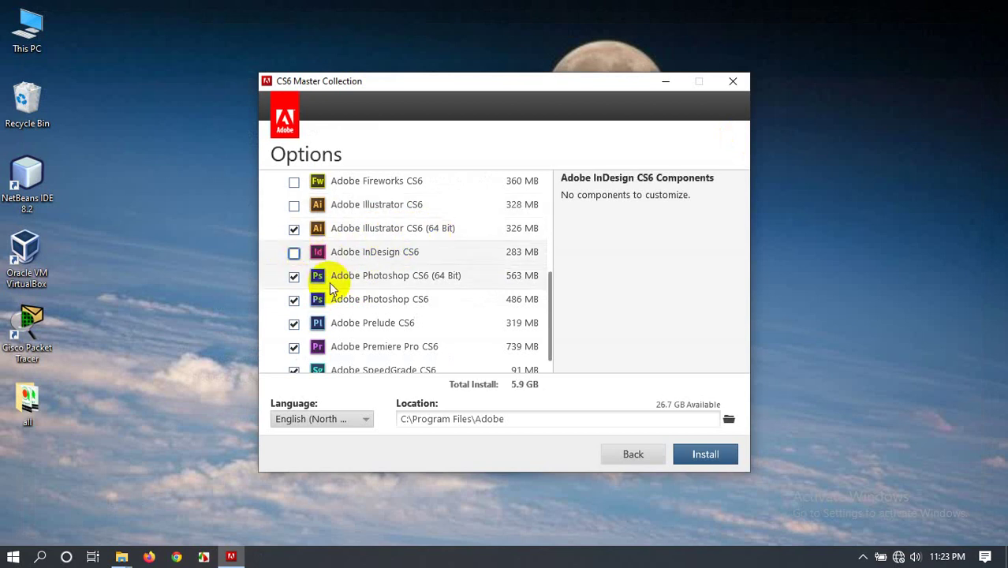
left_click(294, 299)
left_click(293, 324)
scroll(298, 326, "down", 1)
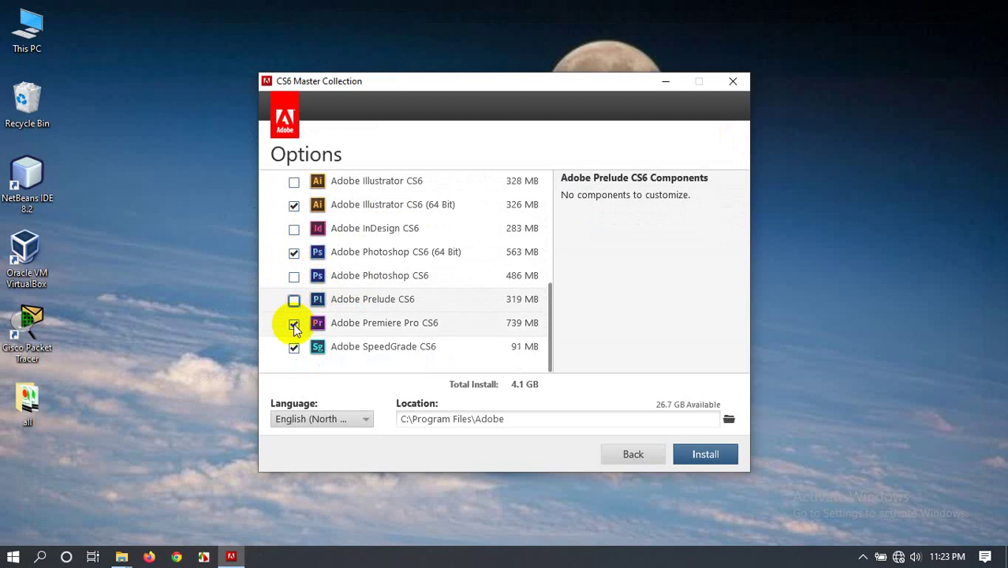
left_click(294, 324)
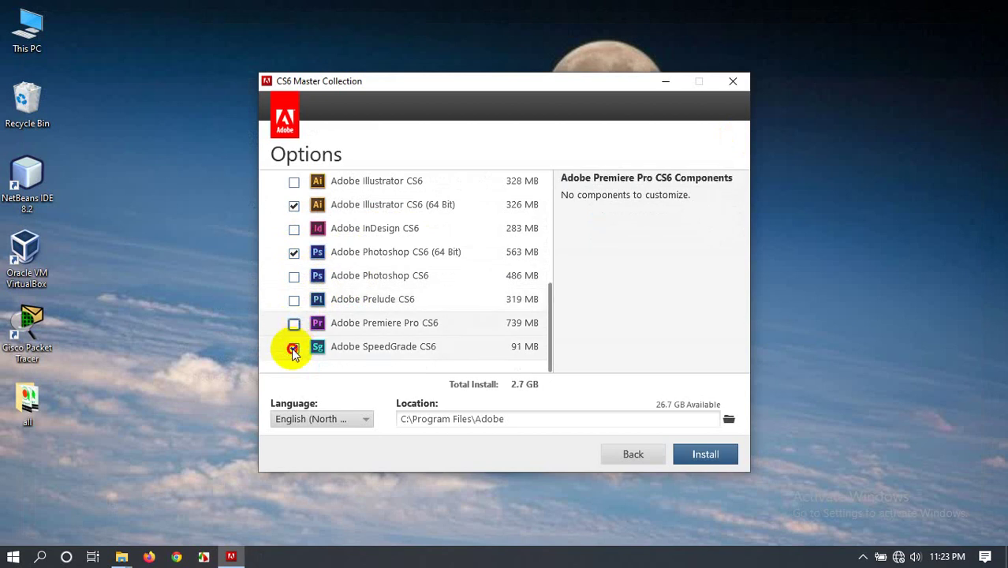
left_click(294, 347)
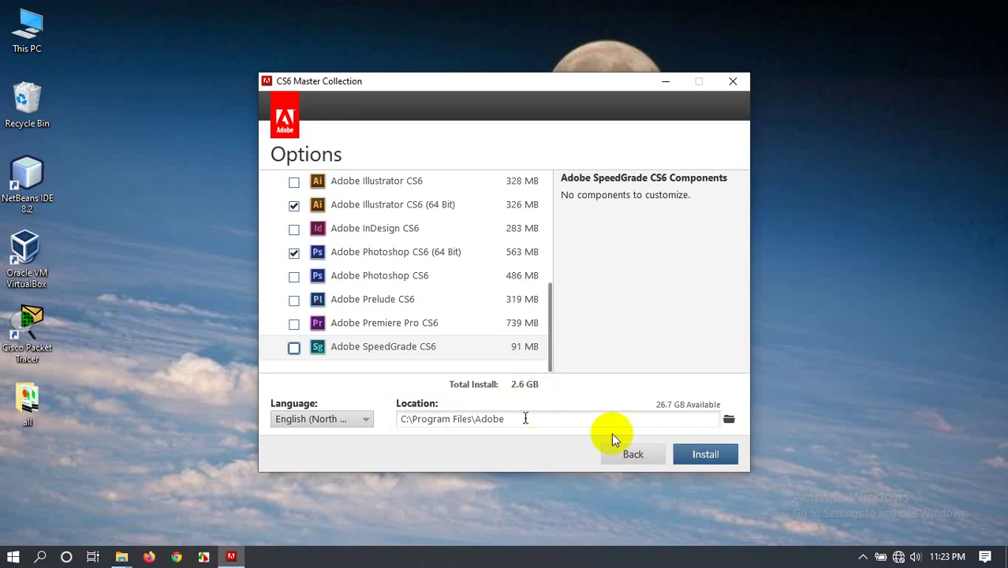
- Install the selected 64-bit Illustrator CS6 and Photoshop CS6 to C:\Program Files\Adobe, and close the installer when it finishes
left_click(707, 455)
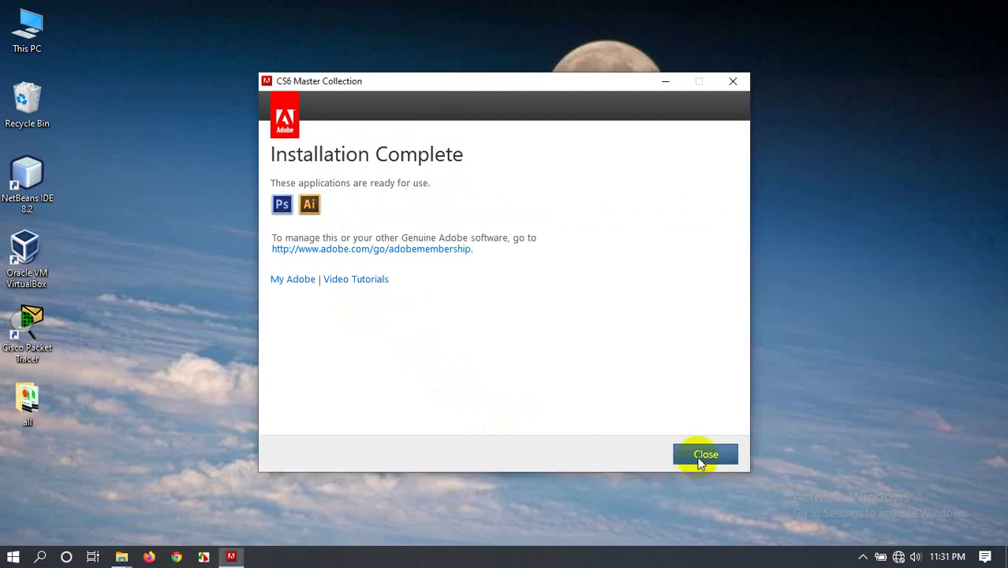
left_click(704, 456)
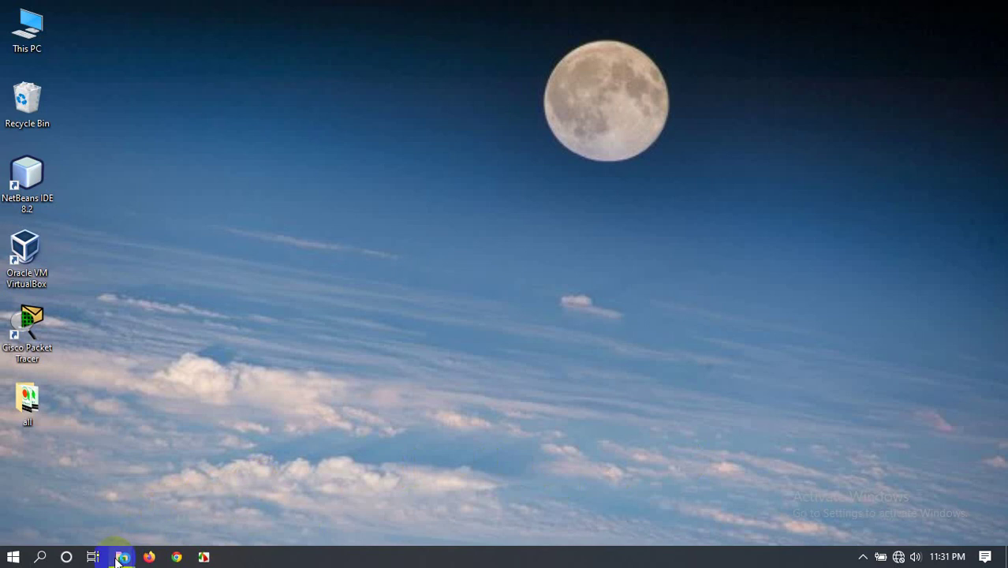
- Switch back to the Adobe CS6 window in File Explorer and go up to the outer Adobe CS6 folder
mouse_move(117, 559)
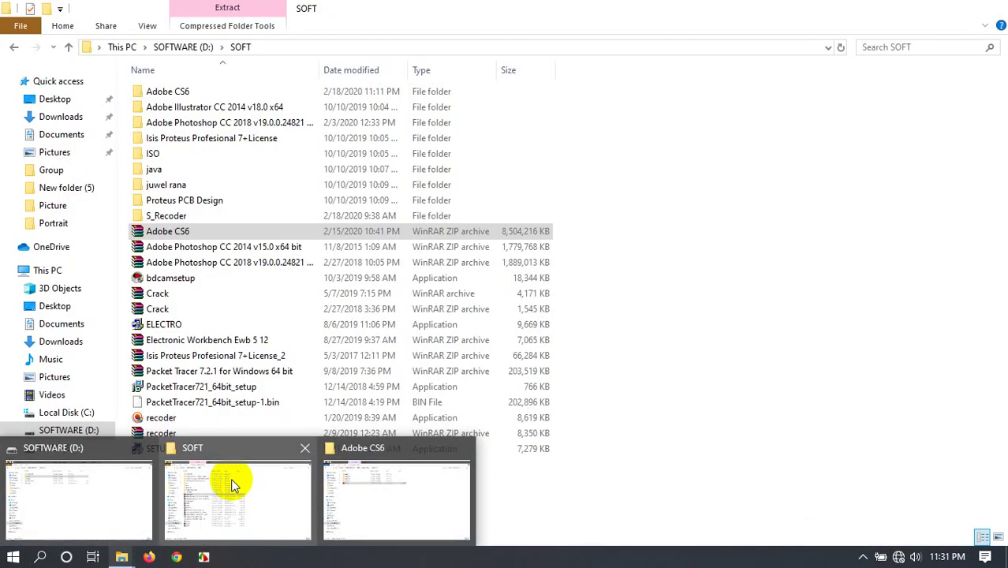
left_click(355, 501)
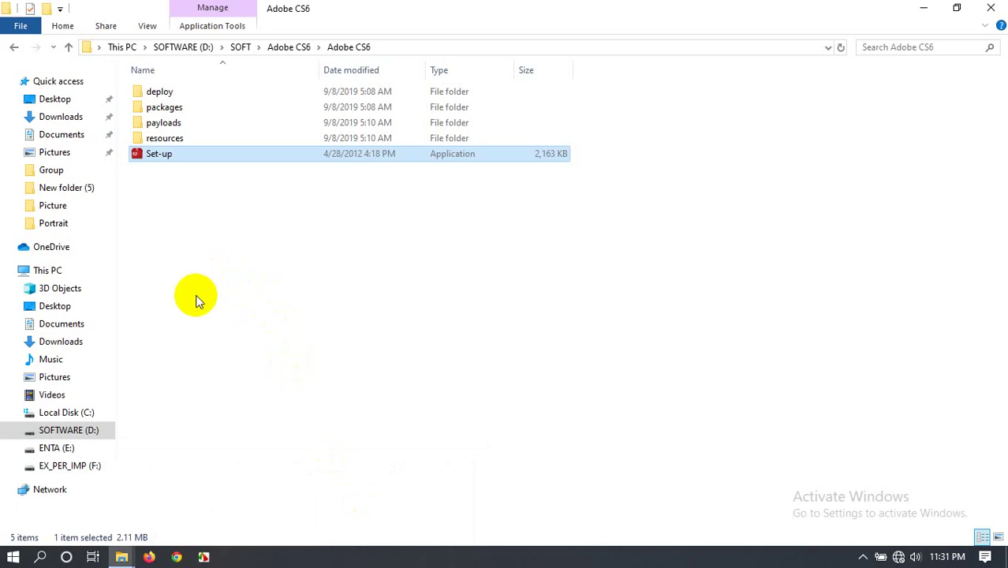
left_click(73, 48)
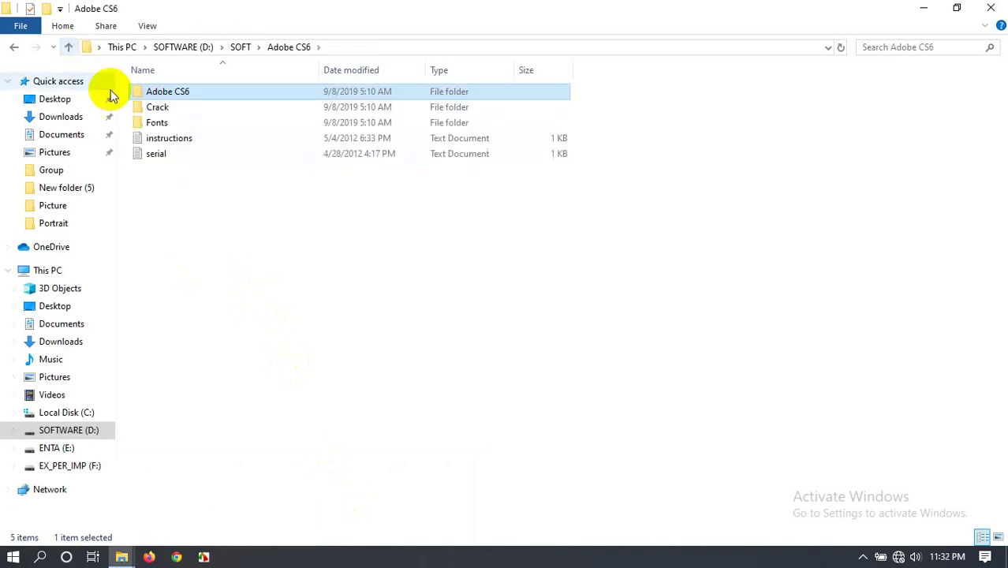
- Open the Crack folder inside Adobe CS6, restore its window to a smaller size and move it toward the middle of the desktop
left_click(159, 109)
double_click(159, 109)
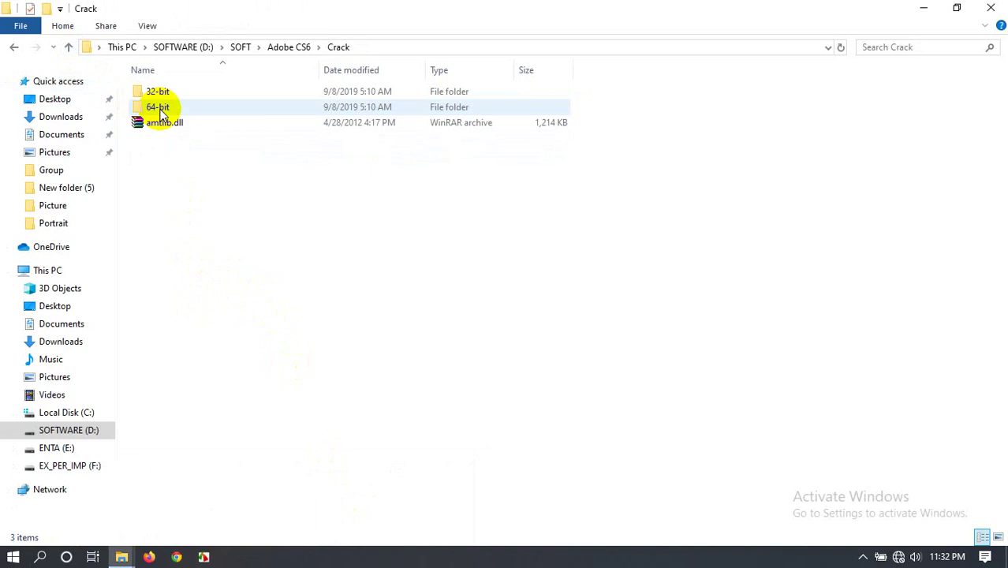
left_click(954, 10)
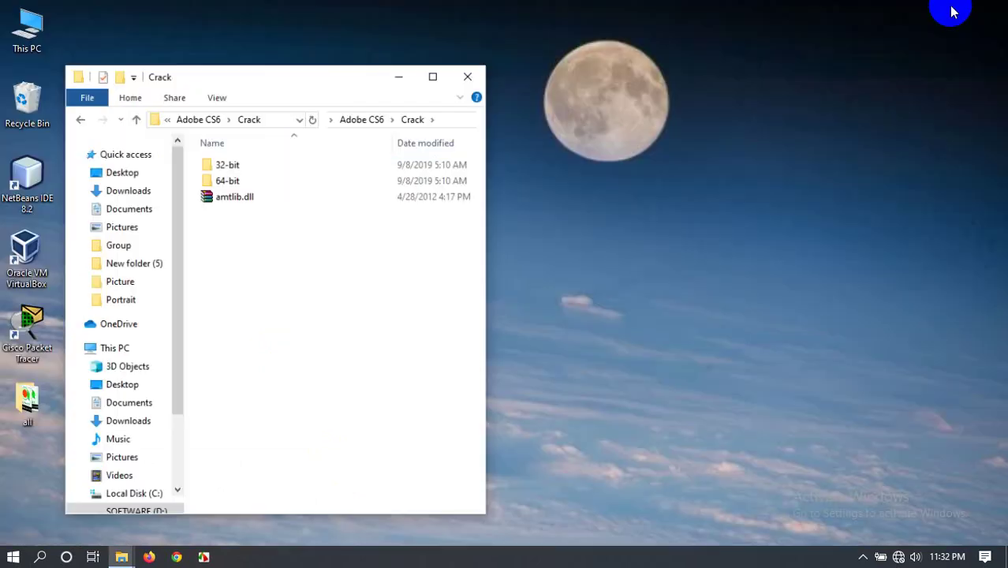
left_click_drag(274, 94, 489, 100)
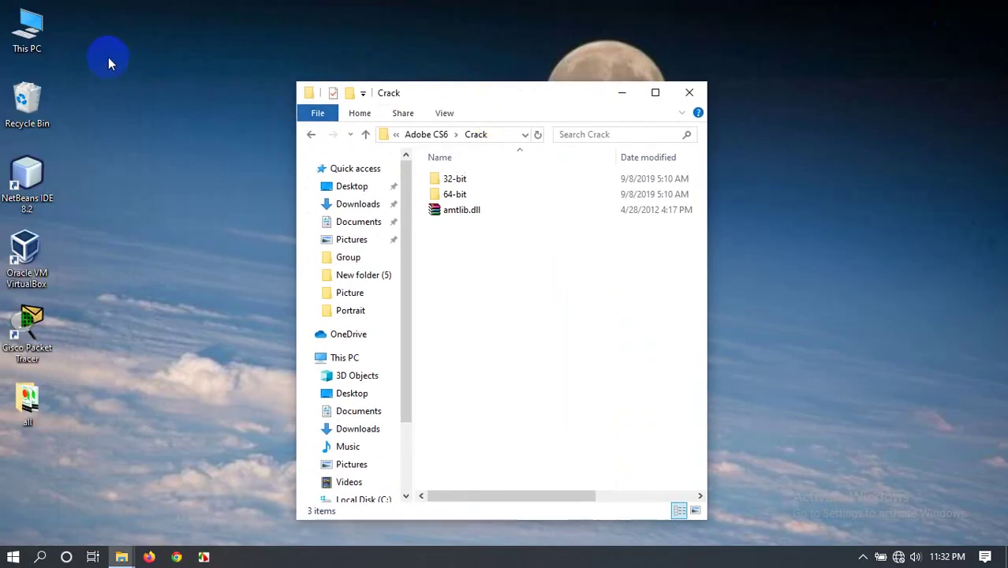
- Open the folder C:\Program Files\Adobe\Adobe Photoshop CS6 (64 Bit) in a separate, maximized window
double_click(37, 45)
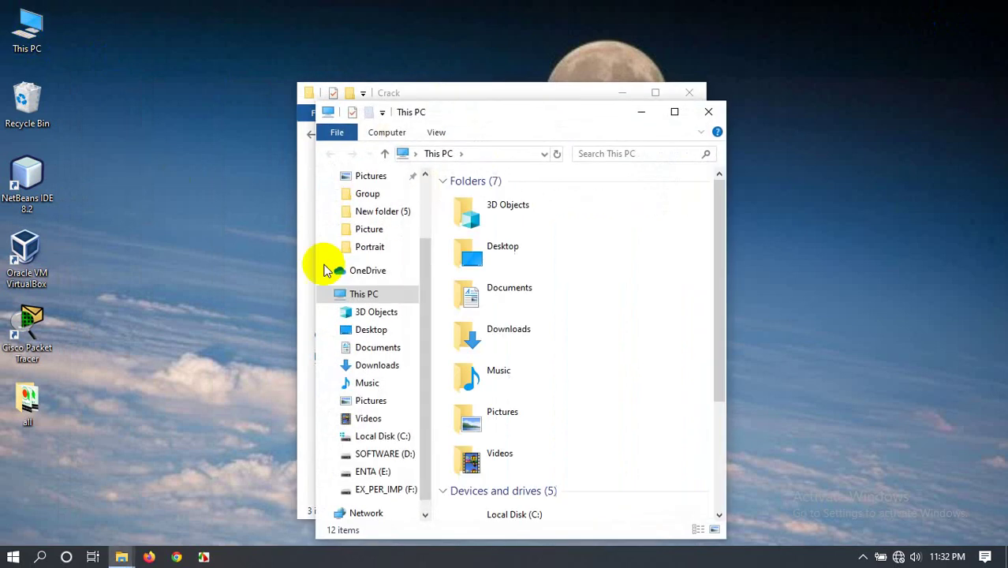
left_click(671, 111)
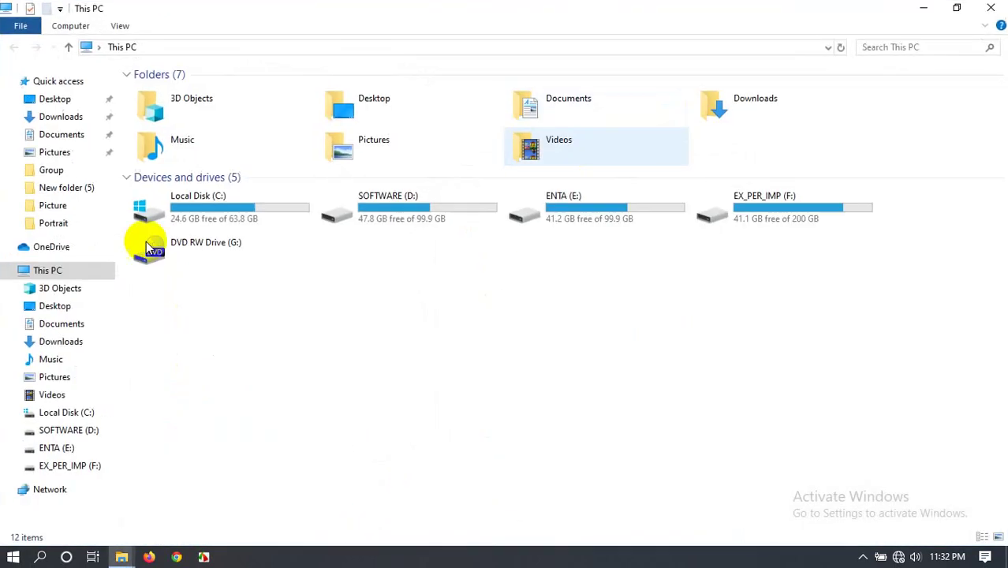
double_click(225, 209)
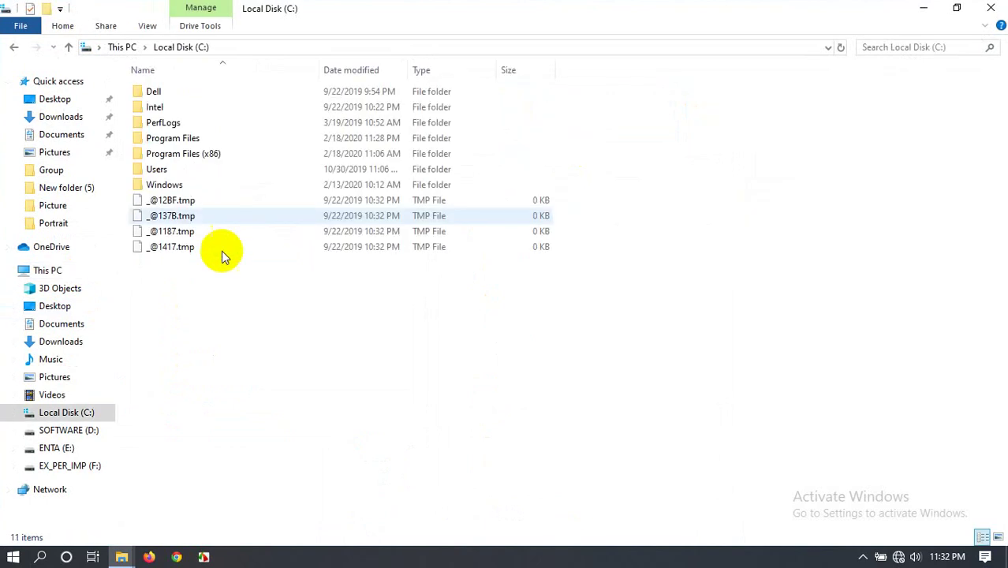
double_click(174, 139)
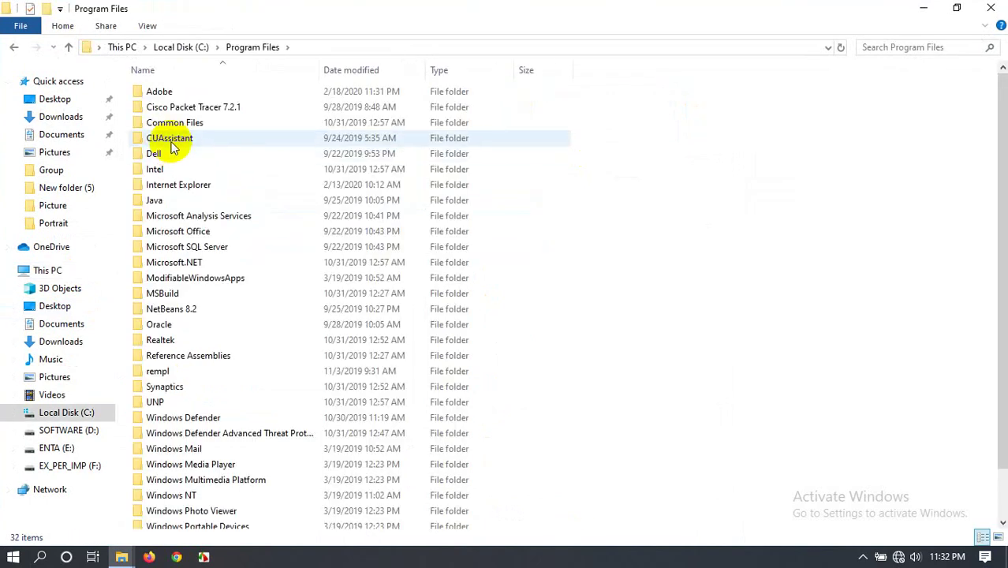
double_click(166, 94)
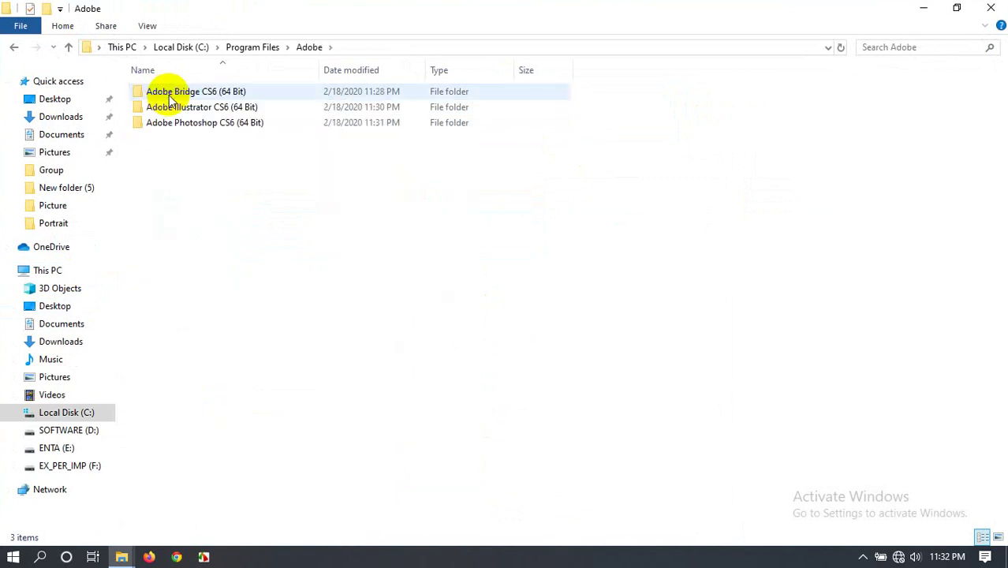
double_click(226, 128)
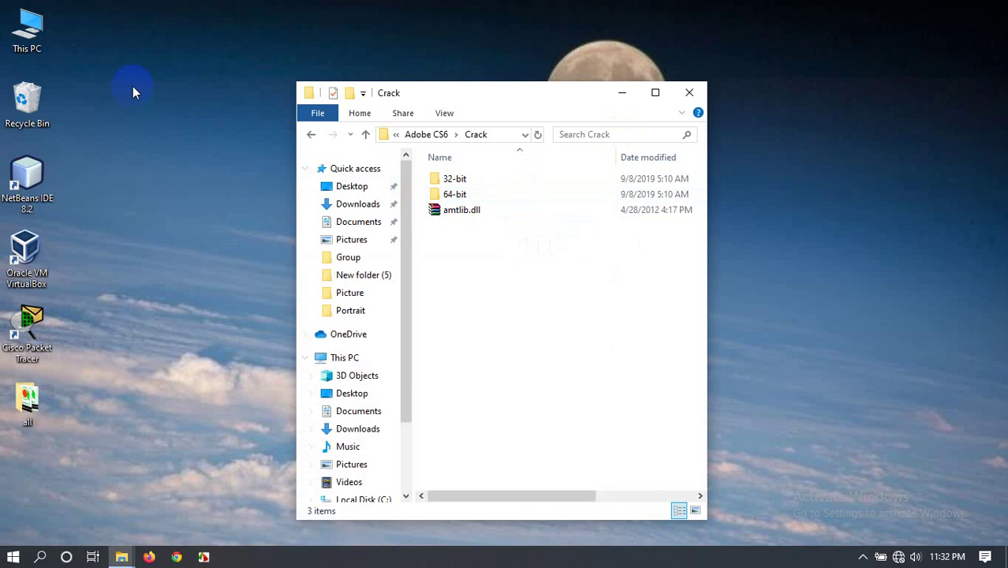
- Check the computer's system type in the This PC properties, and close the System window
right_click(32, 49)
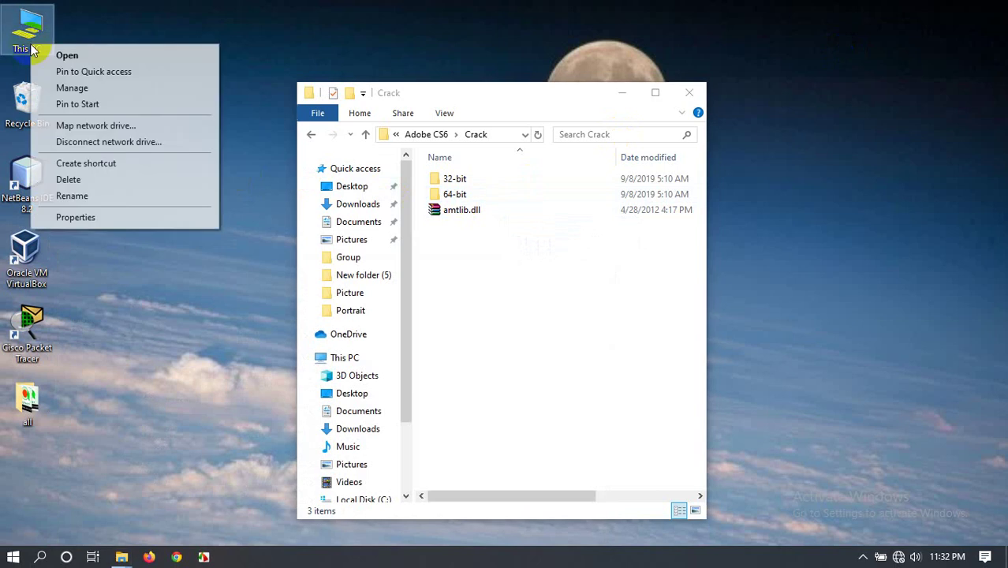
left_click(108, 221)
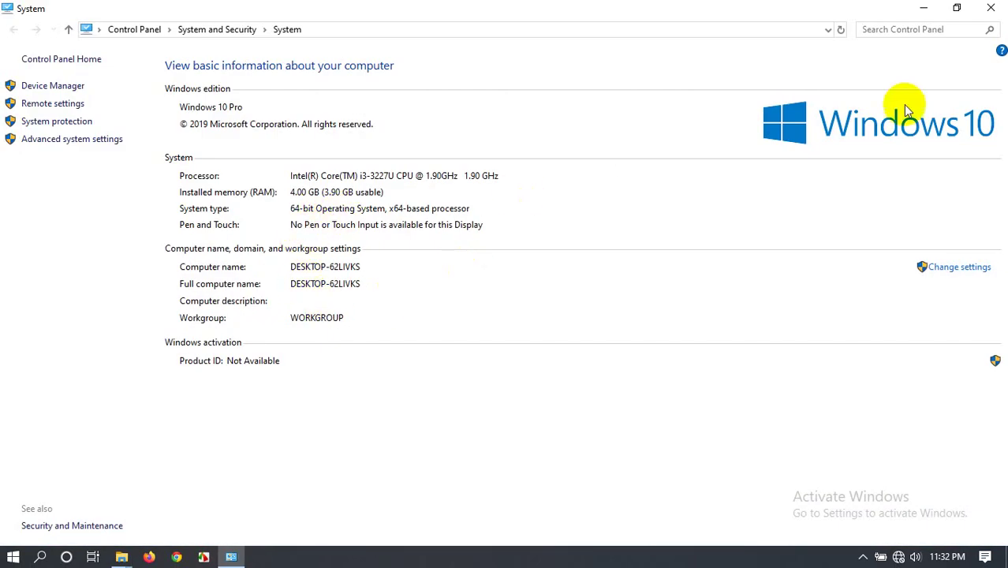
left_click(1000, 9)
- Open the 64-bit subfolder of the Crack folder and copy its amtlib.dll file
double_click(451, 194)
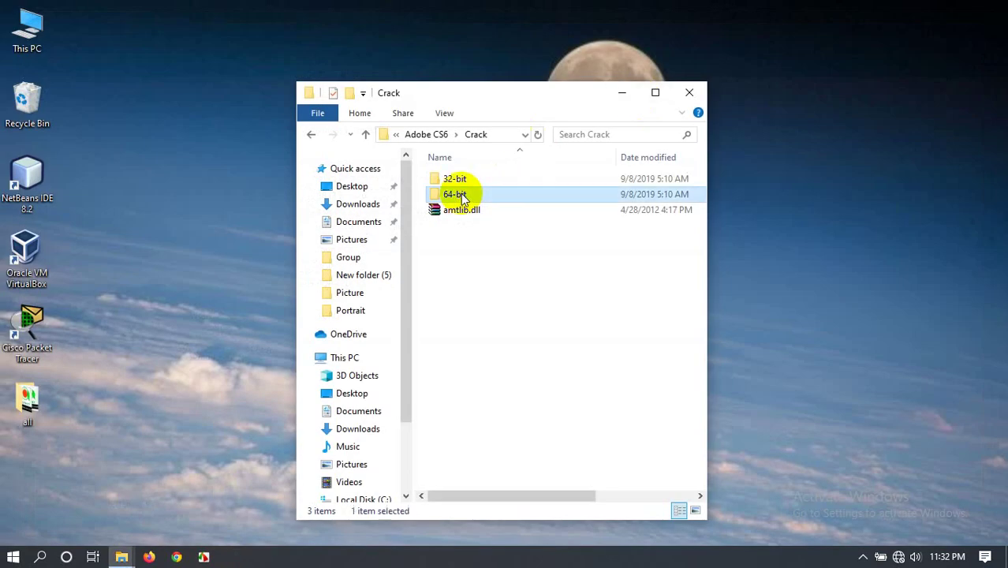
left_click(450, 182)
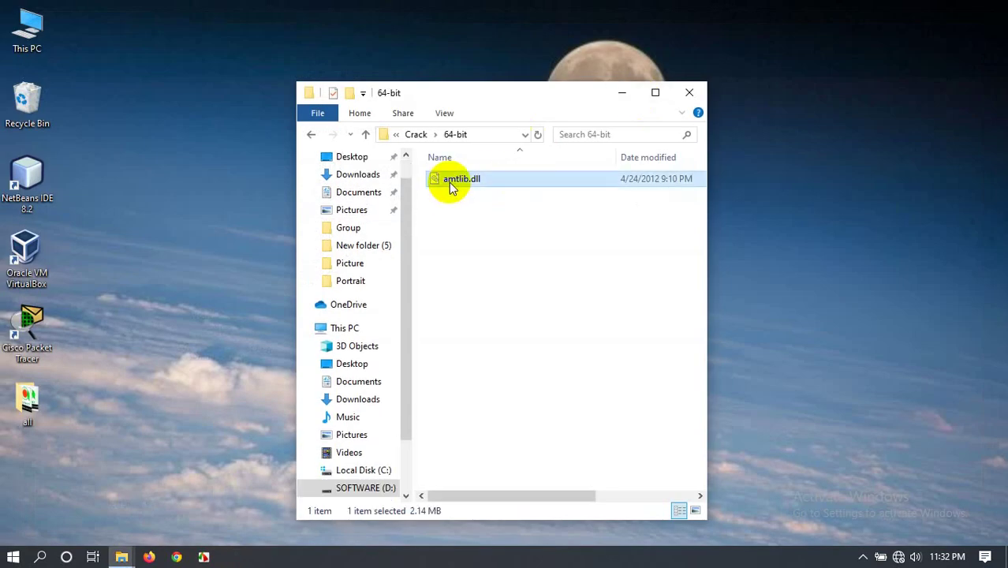
right_click(450, 182)
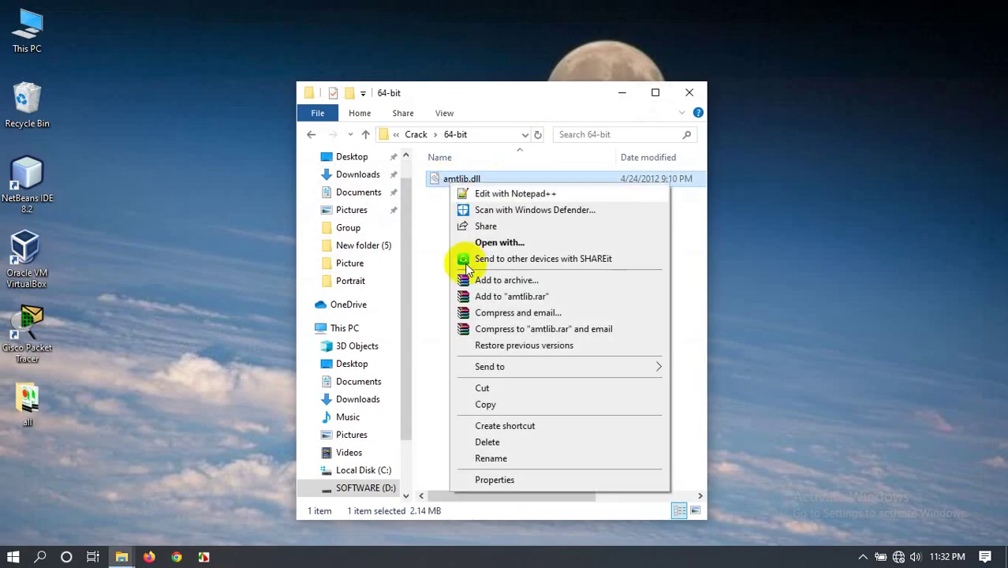
left_click(487, 405)
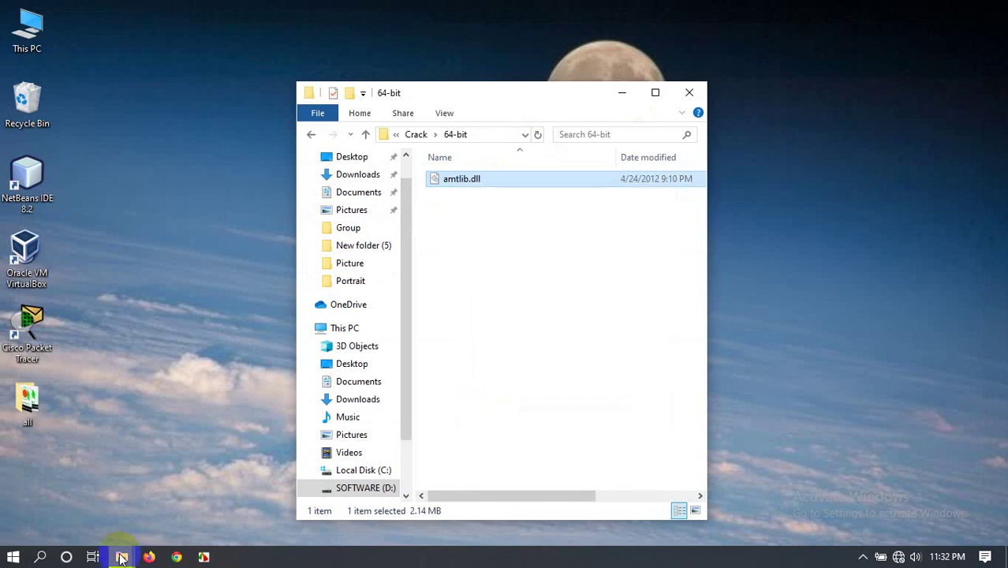
- Paste amtlib.dll into the Adobe Photoshop CS6 (64 Bit) folder, replacing the existing file with administrator permission
mouse_move(121, 558)
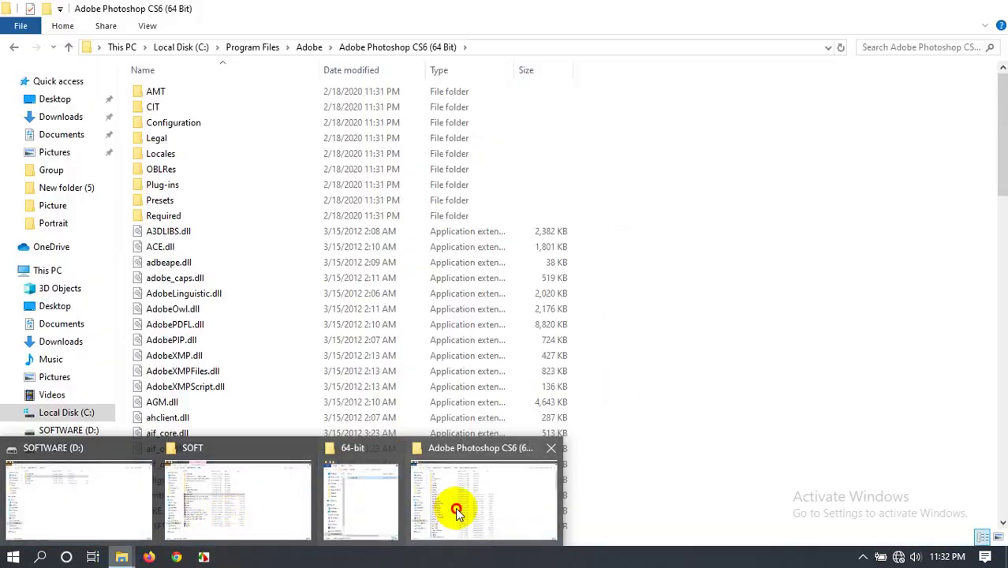
left_click(457, 511)
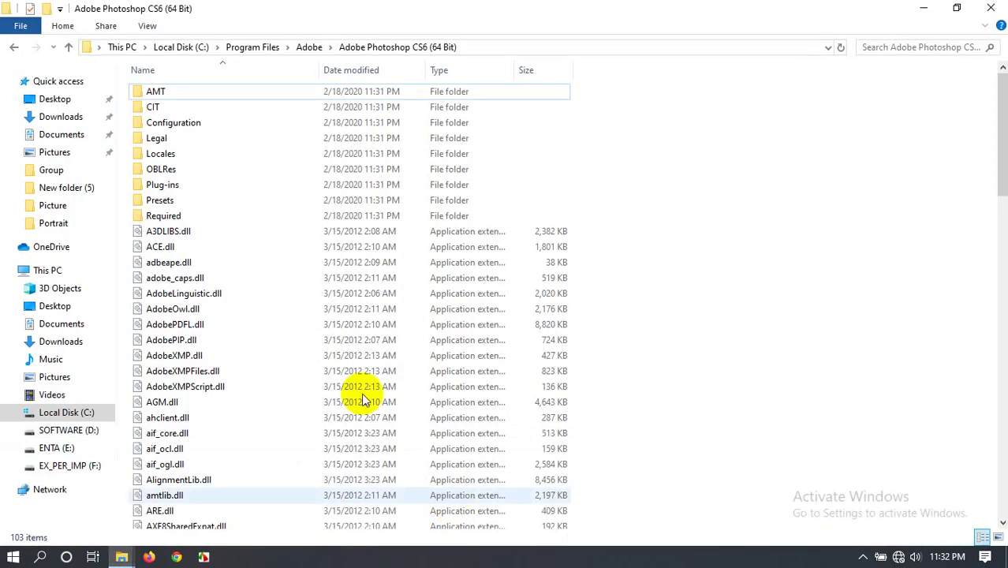
right_click(705, 343)
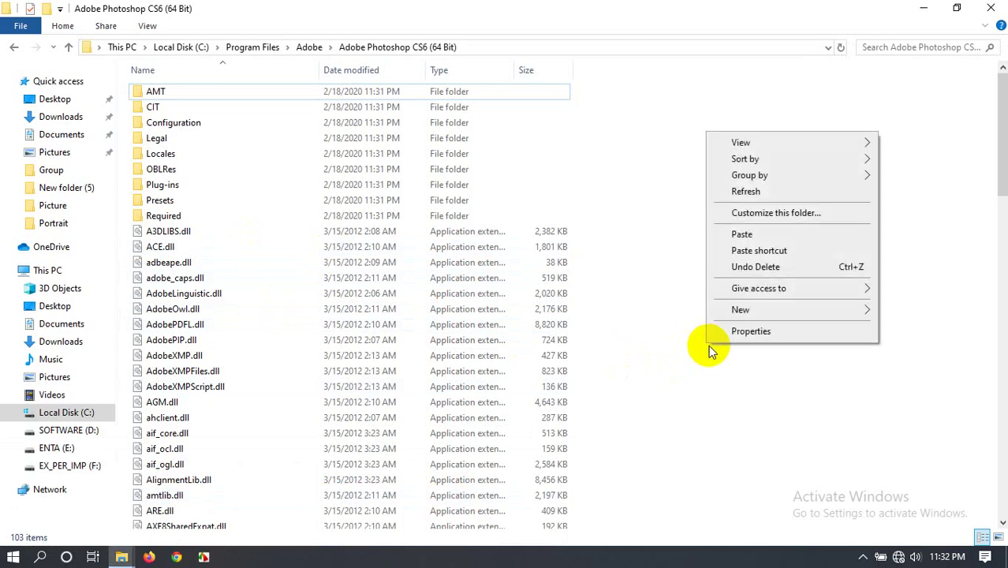
left_click(741, 237)
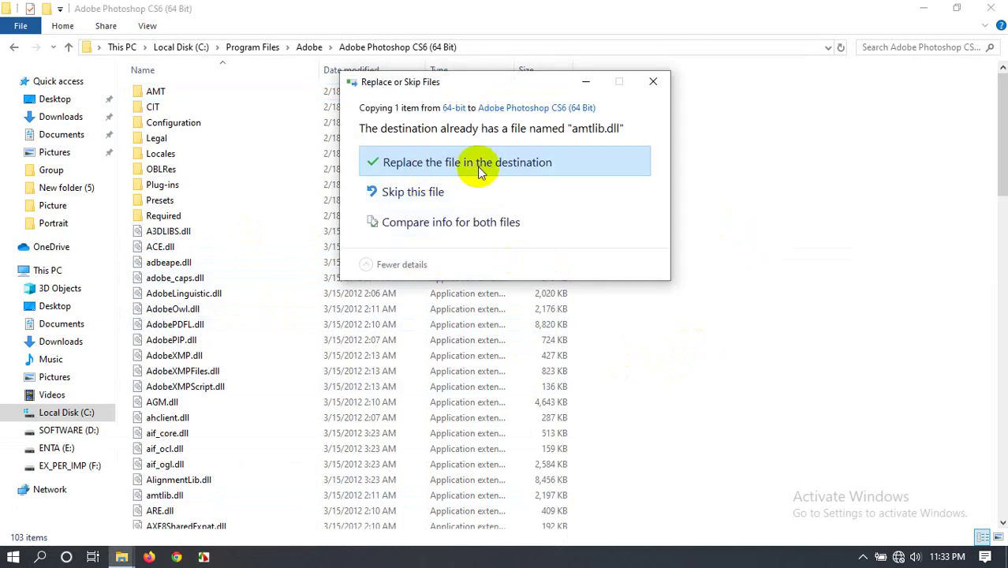
left_click(478, 167)
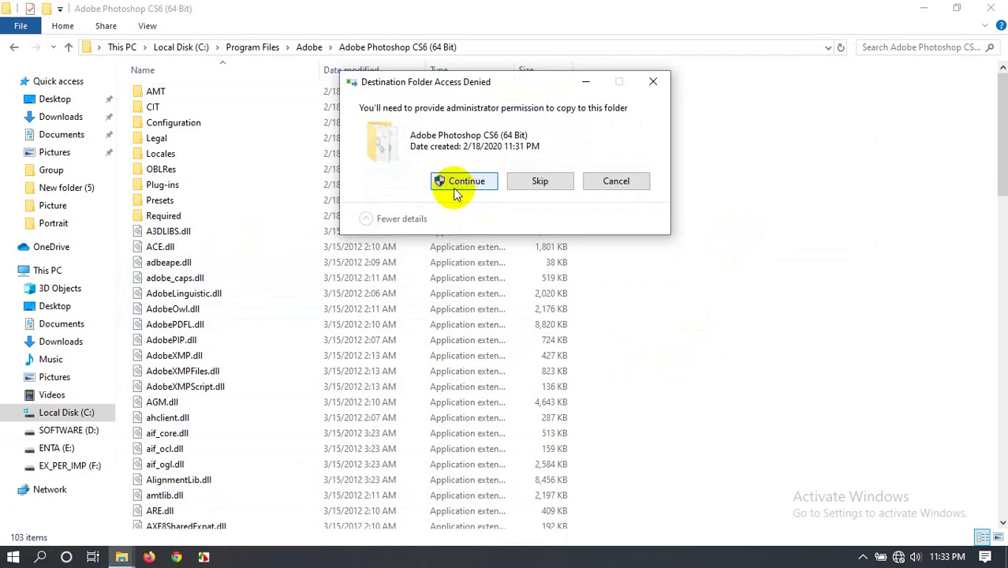
left_click(461, 187)
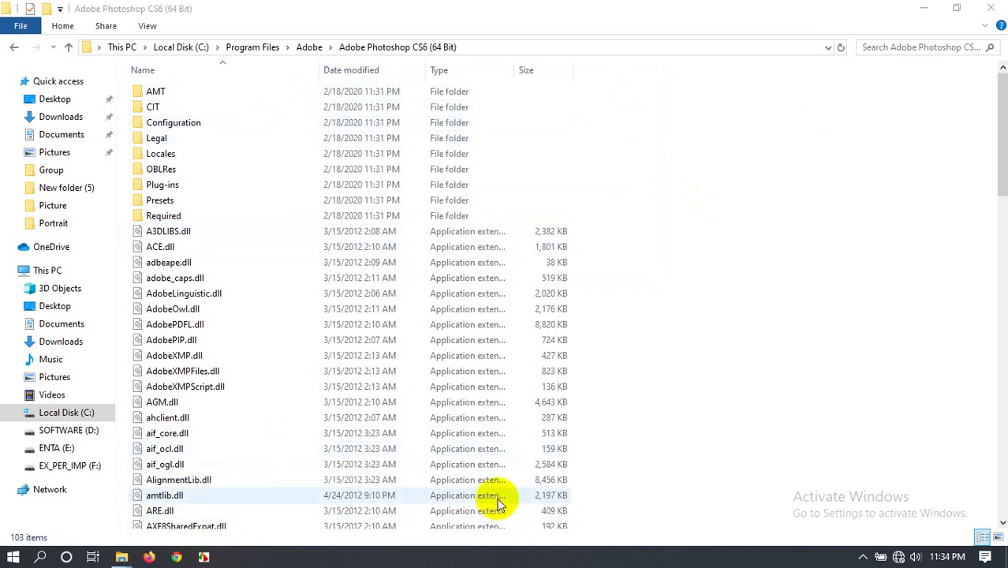
- Close the Photoshop and 64-bit folder windows and launch Adobe Photoshop CS6 (64 Bit)
left_click(990, 14)
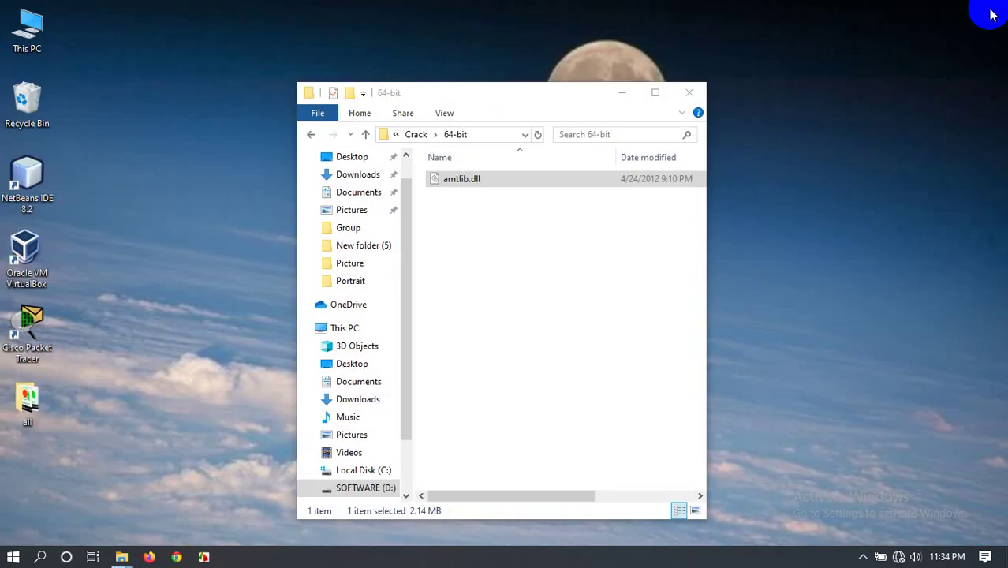
left_click(691, 94)
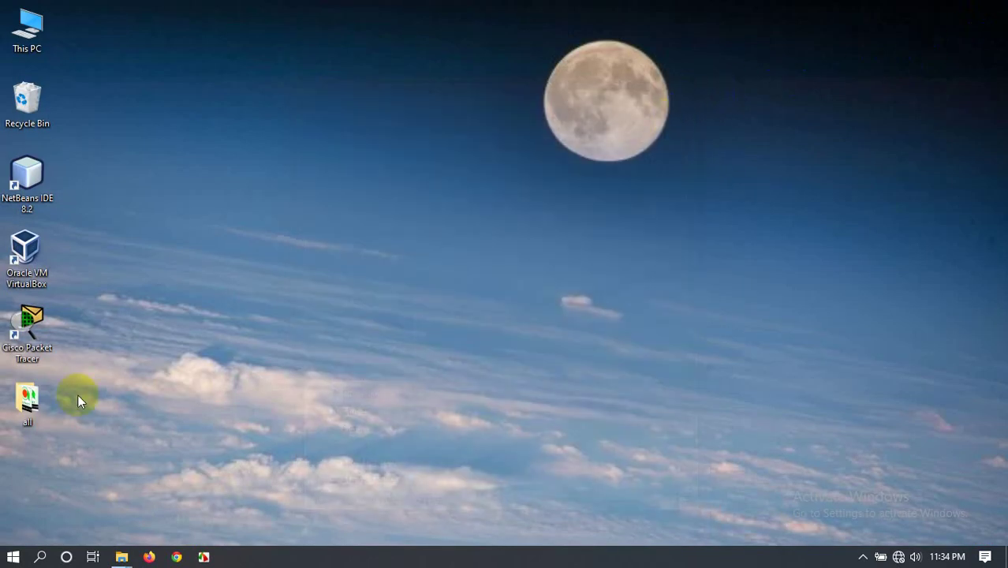
left_click(10, 561)
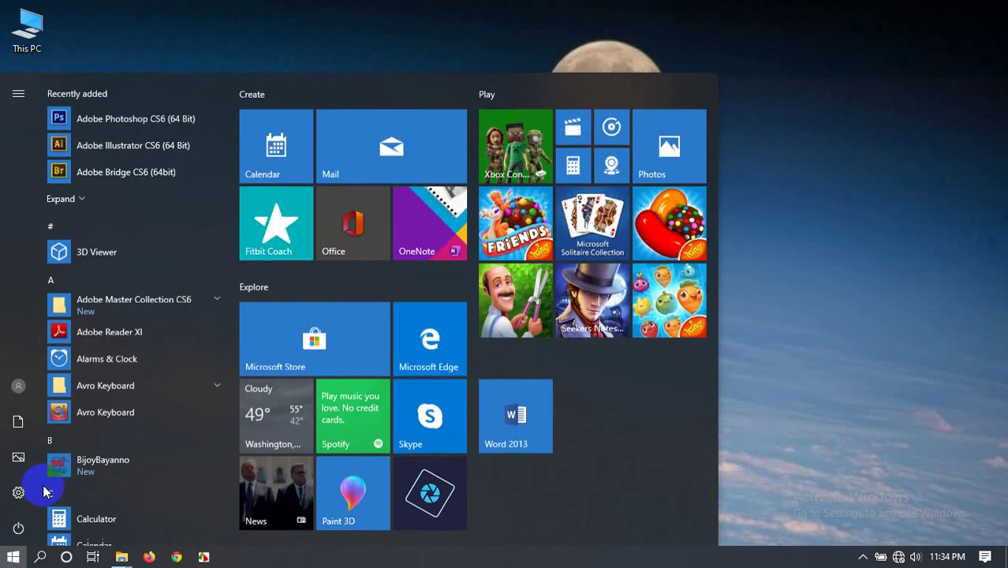
left_click(131, 127)
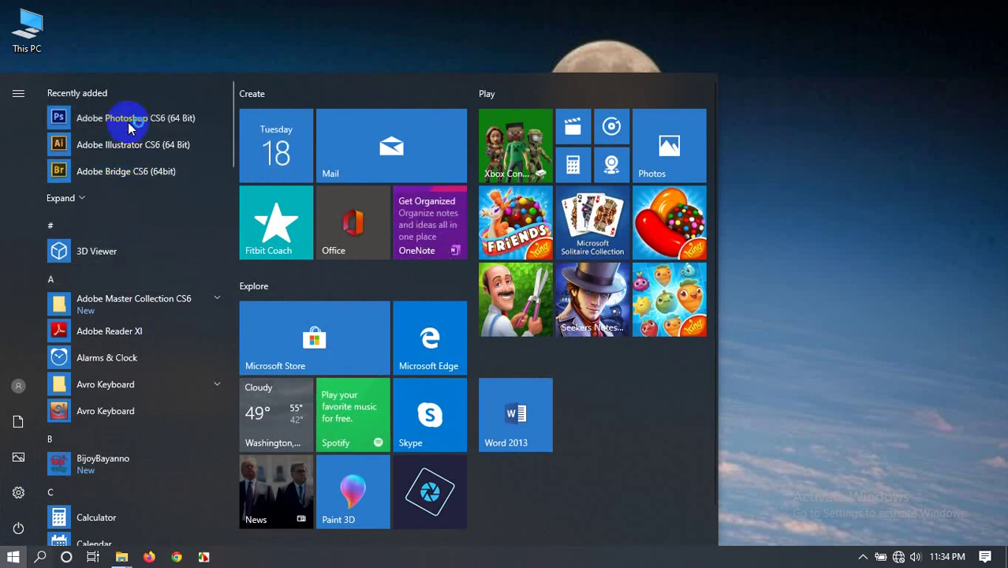